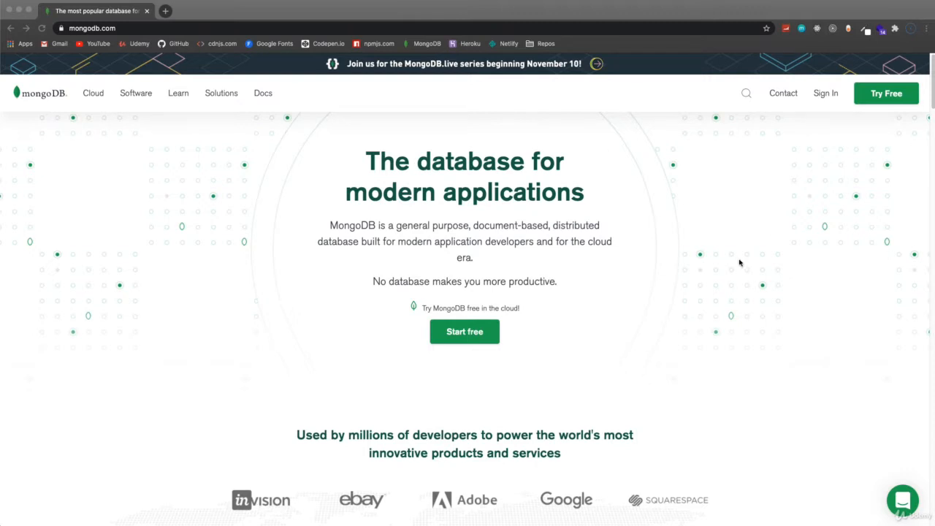
- Switch to VS Code and examine the last product object and its _id field in backend/data/products.js, closing the file when done
{"action": "key", "text": "super+Tab"}
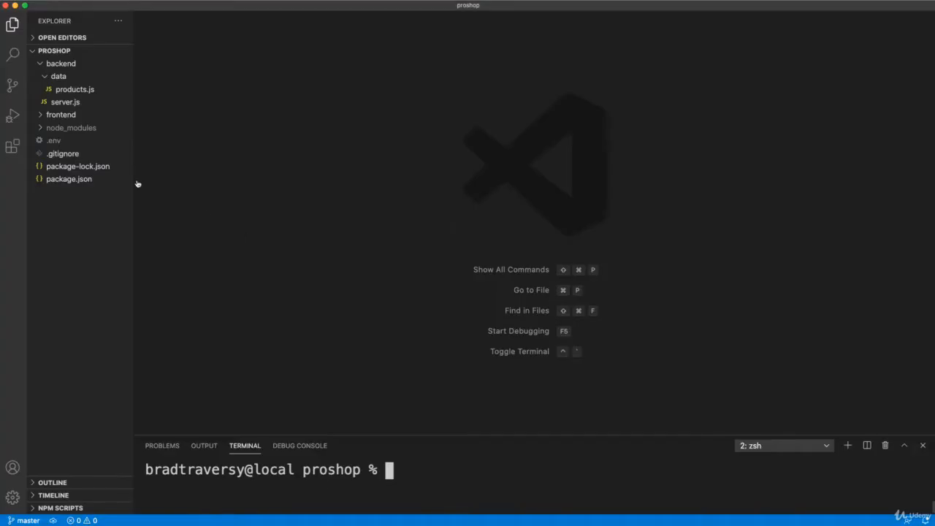
{"action": "left_click", "coordinate": [66, 89]}
{"action": "scroll", "coordinate": [318, 150], "scroll_direction": "up", "scroll_amount": 5}
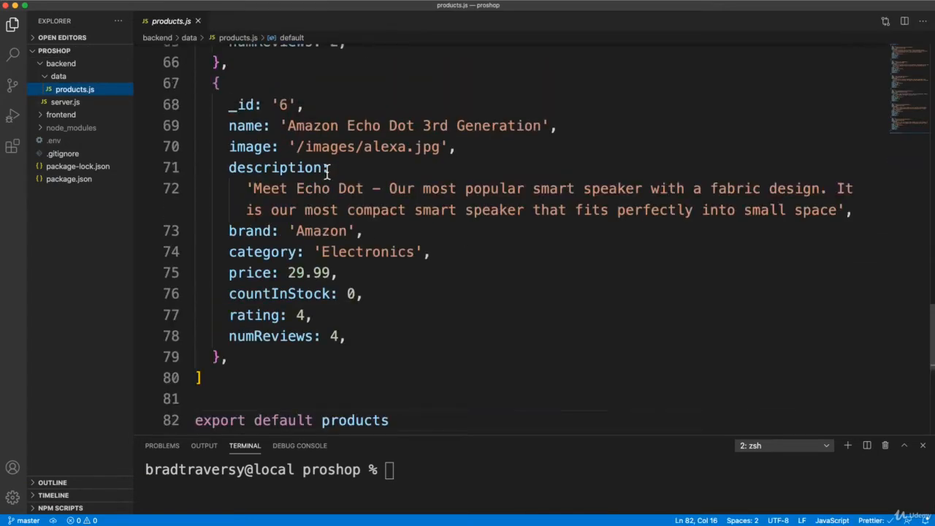
{"action": "left_click", "coordinate": [210, 109]}
{"action": "left_click_drag", "start_coordinate": [210, 110], "coordinate": [346, 382]}
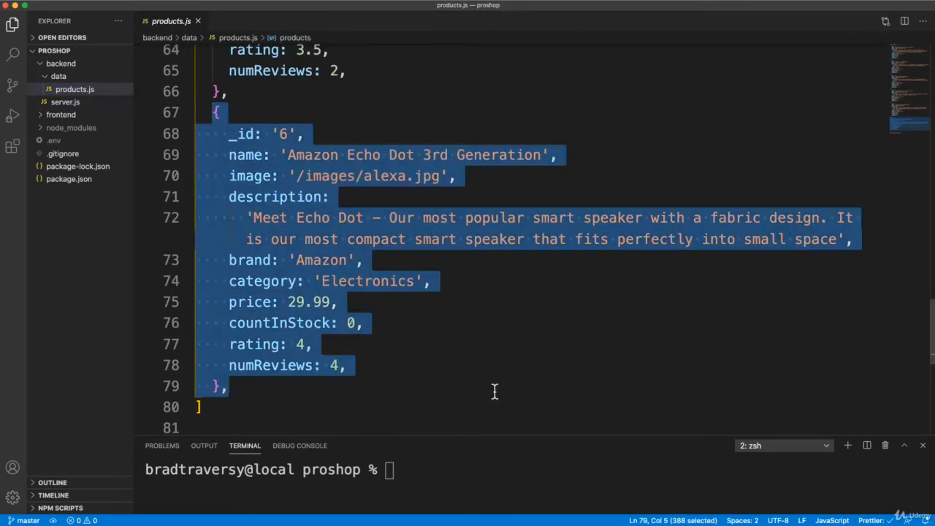
{"action": "left_click", "coordinate": [268, 115]}
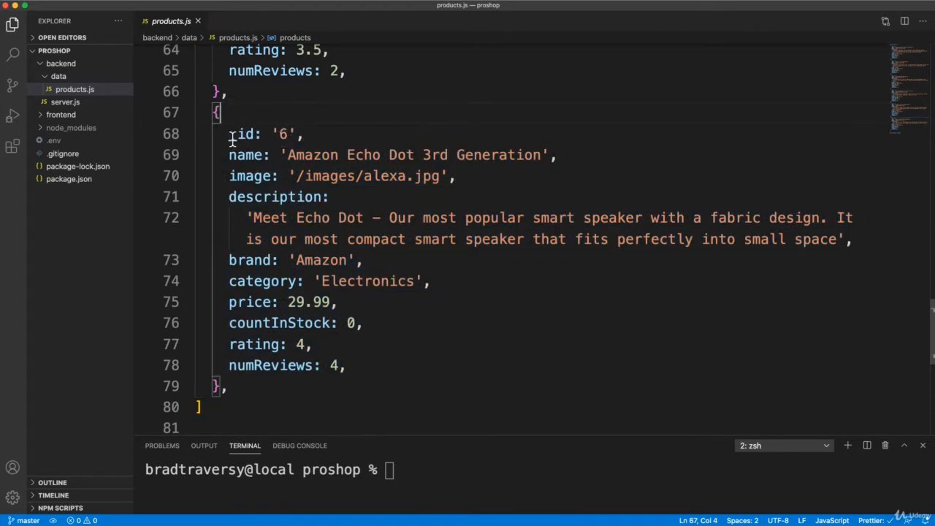
{"action": "left_click_drag", "start_coordinate": [228, 136], "coordinate": [255, 135]}
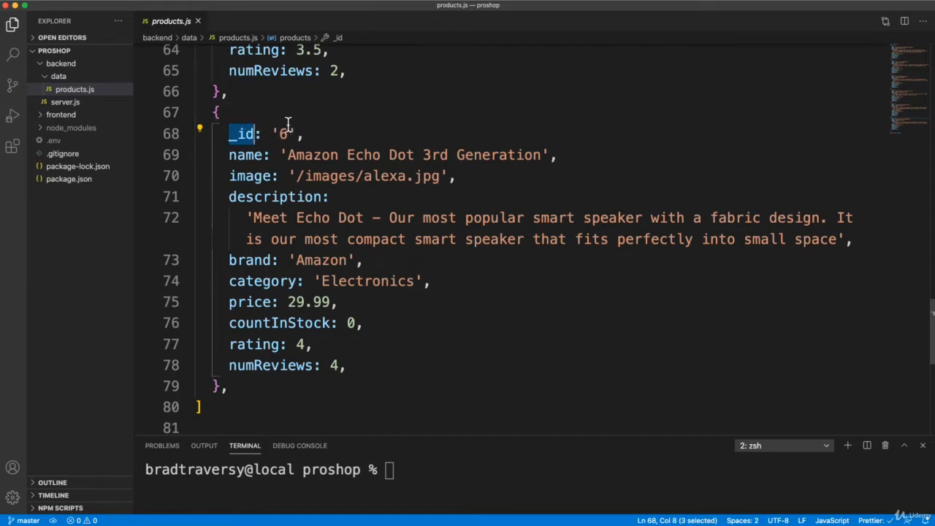
{"action": "left_click", "coordinate": [198, 22]}
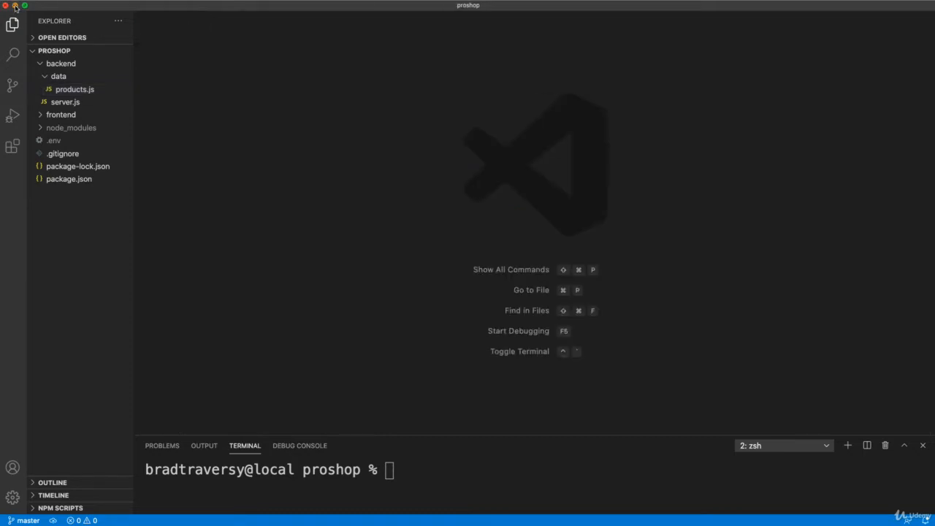
{"action": "left_click", "coordinate": [15, 7]}
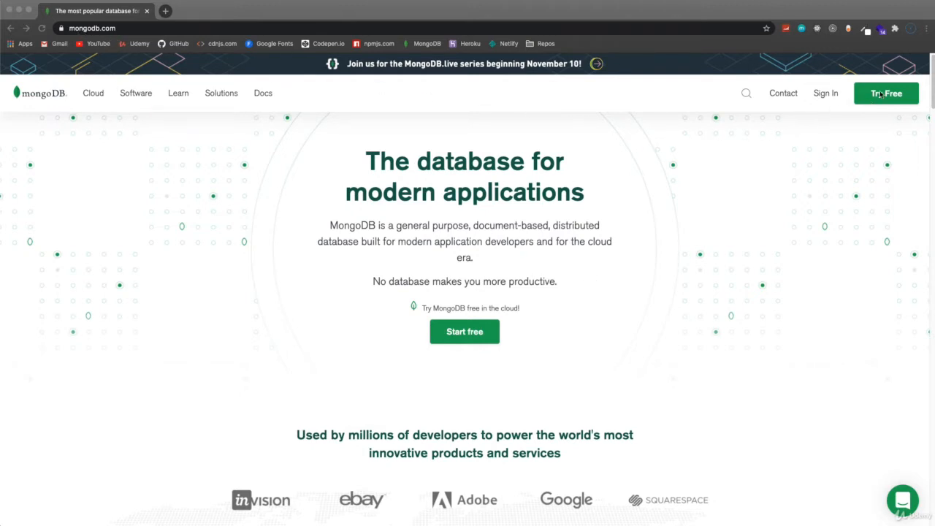
- Sign in to the MongoDB account with the account e-mail address and password
{"action": "left_click", "coordinate": [822, 96]}
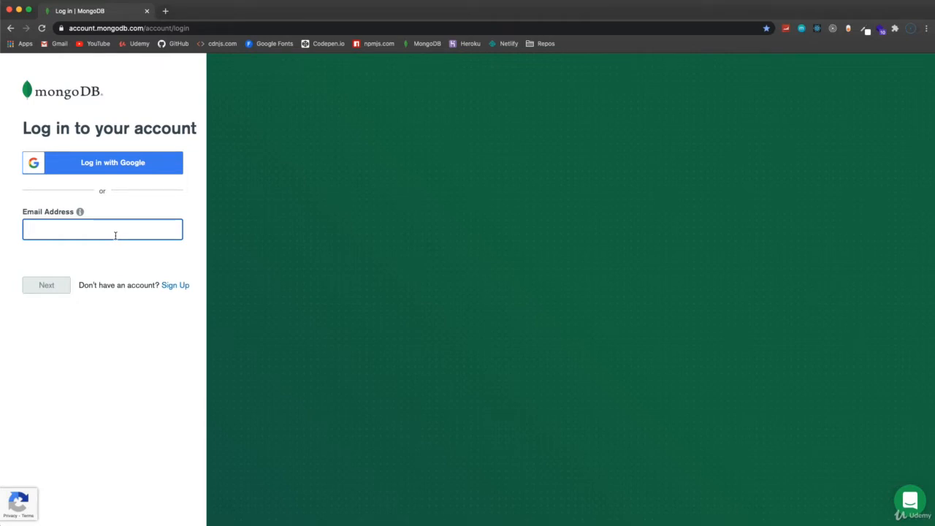
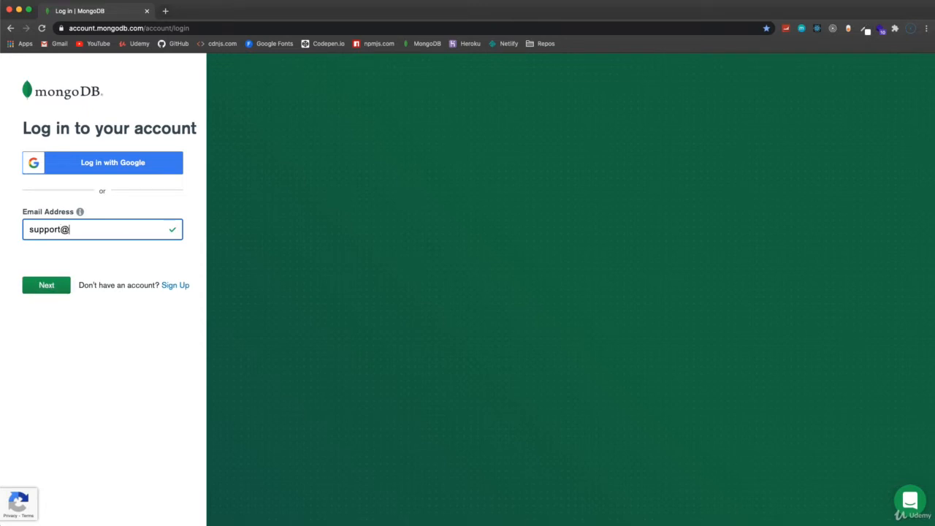
{"action": "key", "text": "Return"}
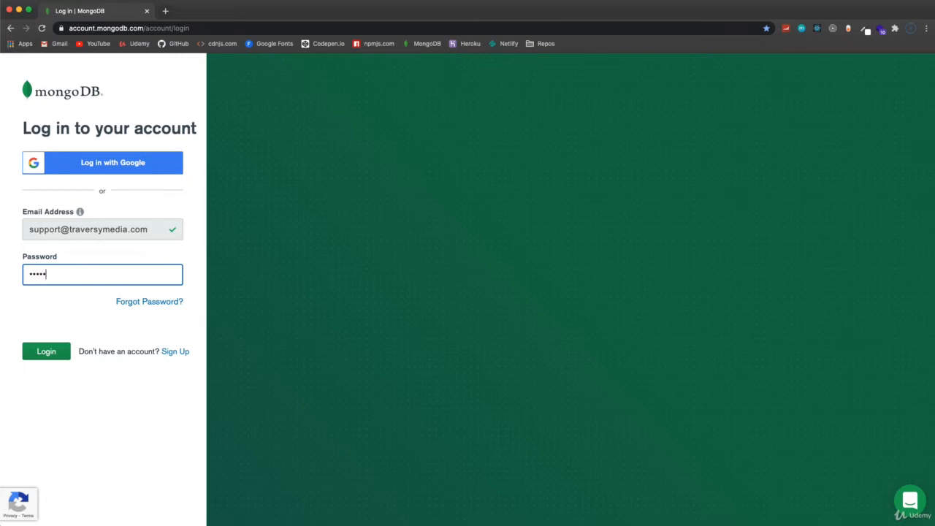
{"action": "type", "text": "••••••••••"}
{"action": "key", "text": "Return"}
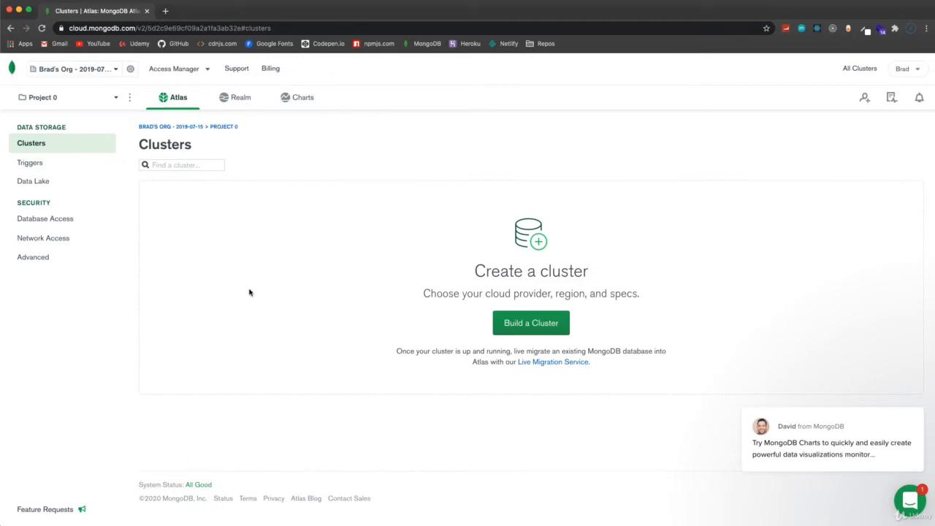
- Start building a cluster and complete the account setup with JavaScript as the preferred language
{"action": "left_click", "coordinate": [515, 323]}
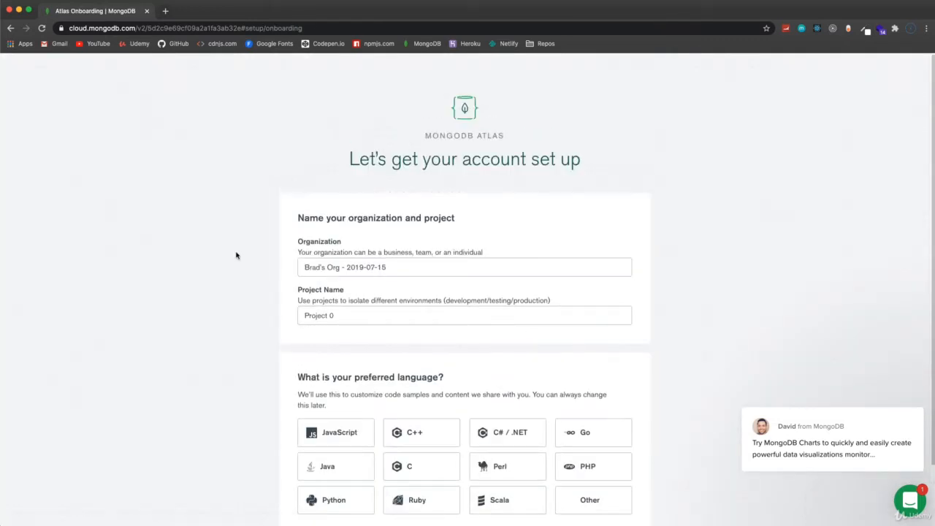
{"action": "scroll", "coordinate": [238, 255], "scroll_direction": "down", "scroll_amount": 1}
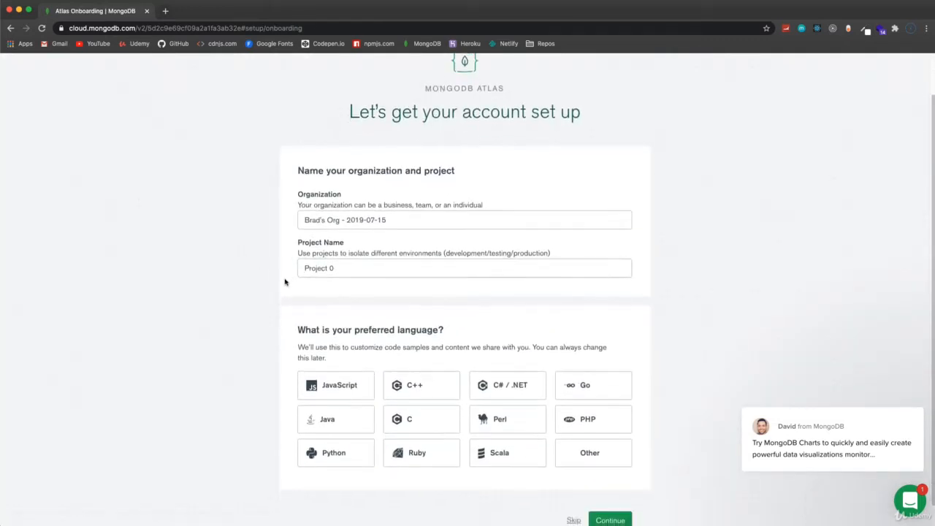
{"action": "scroll", "coordinate": [286, 280], "scroll_direction": "down", "scroll_amount": 1}
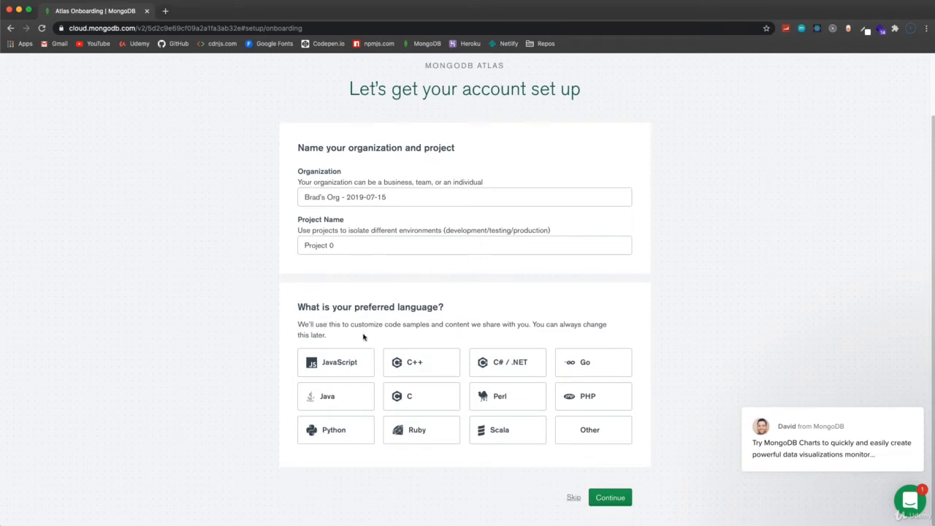
{"action": "left_click", "coordinate": [337, 365]}
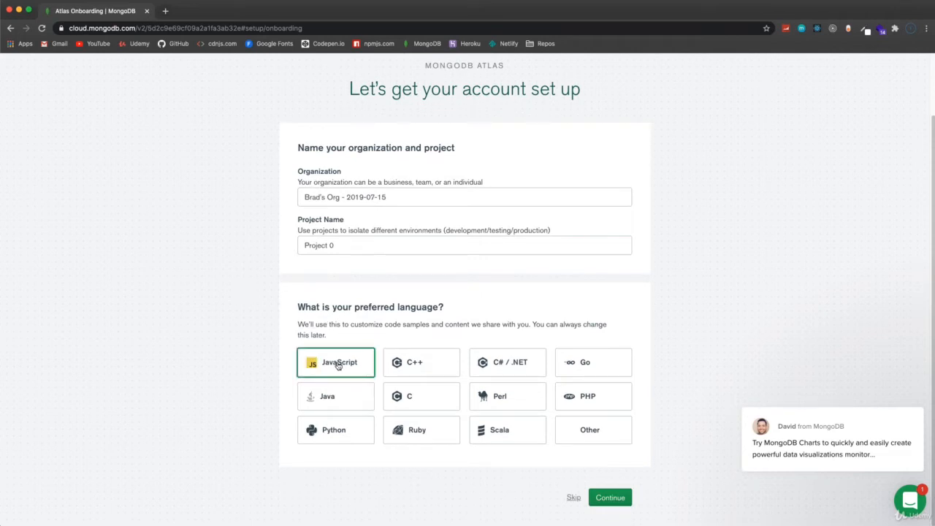
{"action": "left_click", "coordinate": [611, 500]}
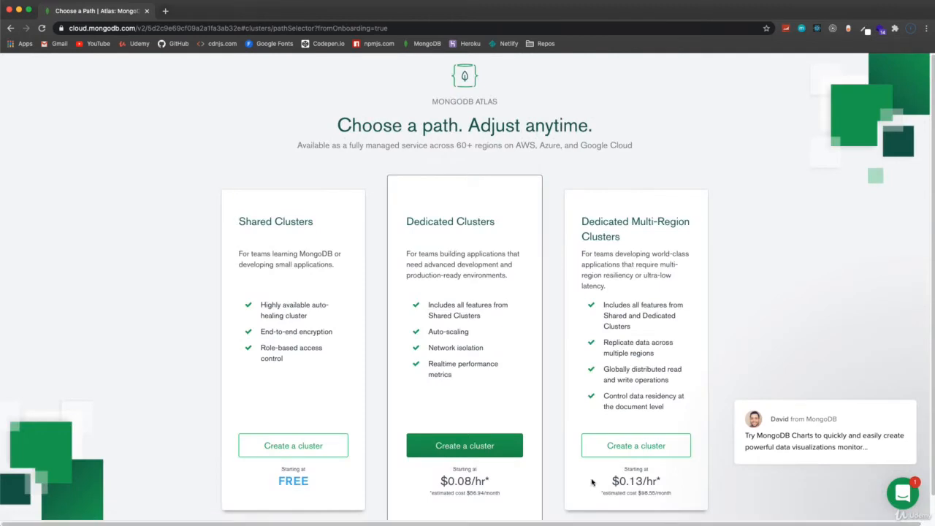
- Create a free shared cluster named TraversyMedia, keeping AWS and the N. Virginia (us-east-1) region
{"action": "left_click", "coordinate": [302, 452]}
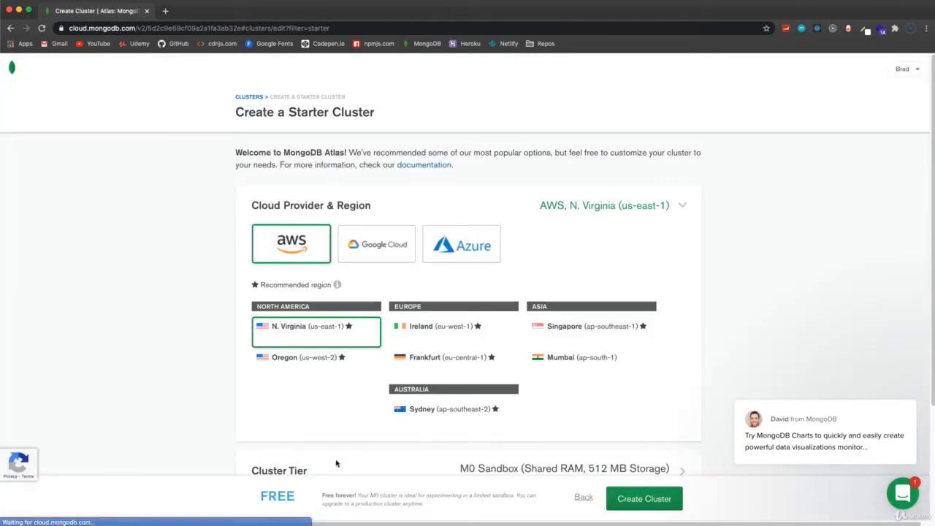
{"action": "scroll", "coordinate": [255, 338], "scroll_direction": "down", "scroll_amount": 1}
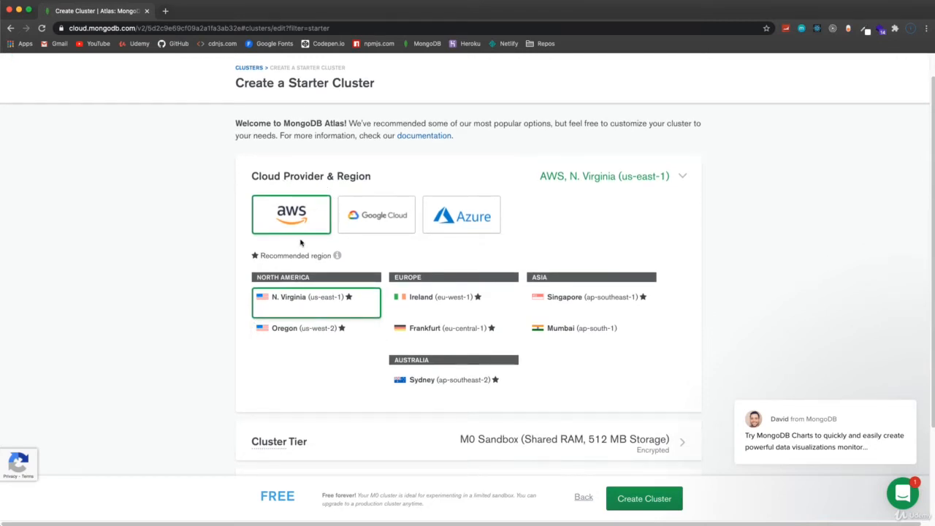
{"action": "scroll", "coordinate": [305, 231], "scroll_direction": "down", "scroll_amount": 4}
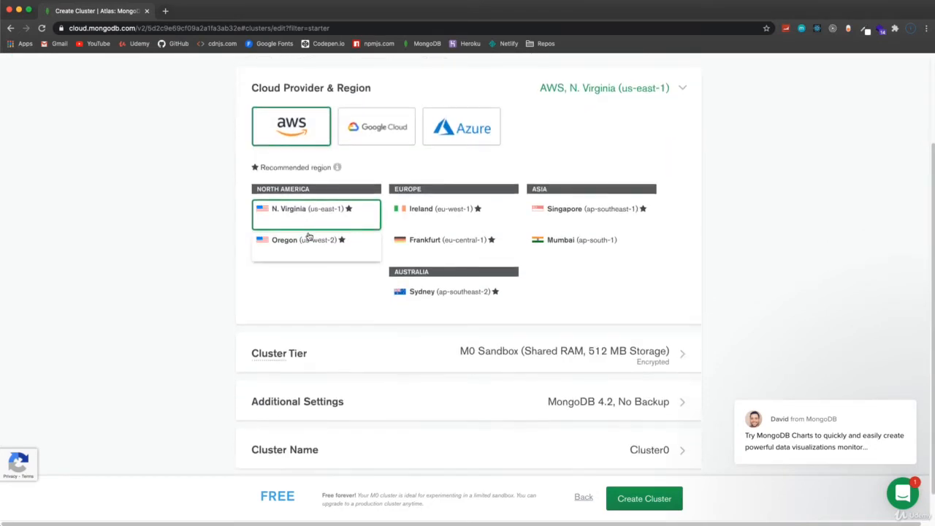
{"action": "left_click", "coordinate": [299, 421]}
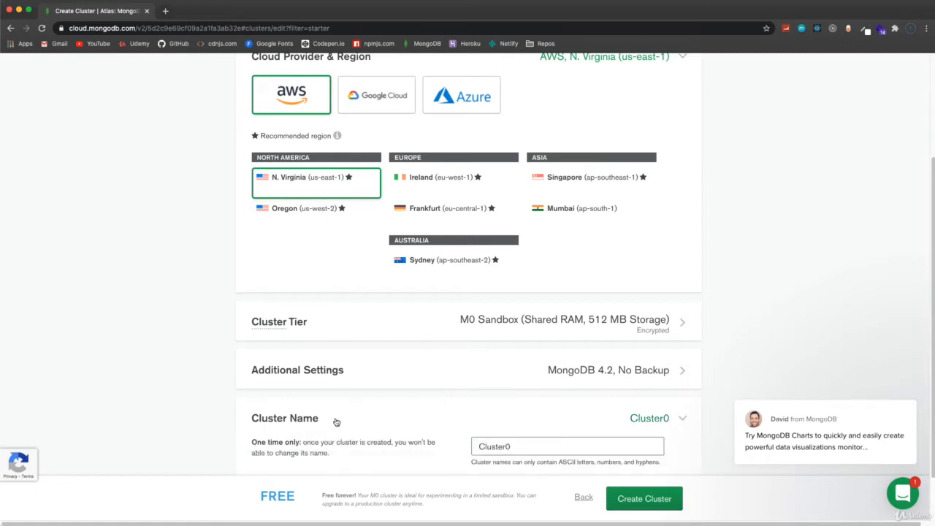
{"action": "double_click", "coordinate": [523, 447]}
{"action": "type", "text": "TraversyMedia"}
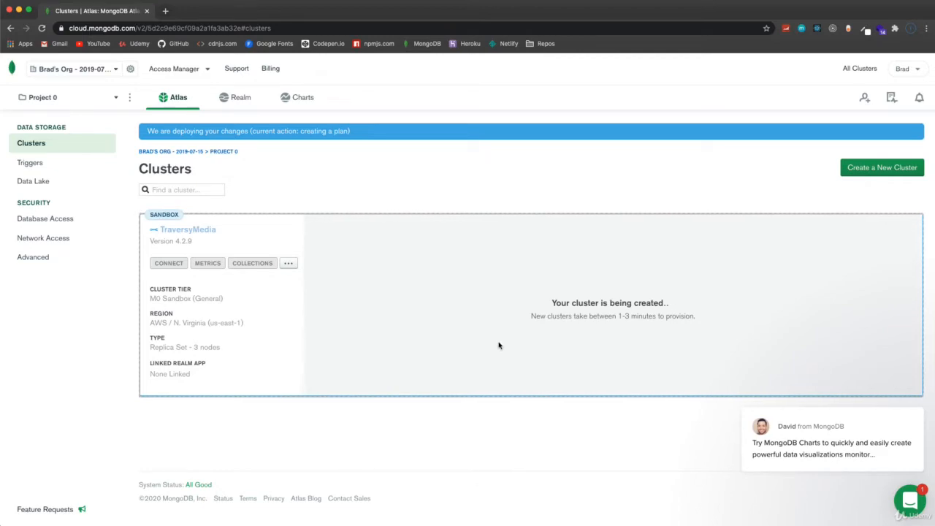
- Open mongodb.com in a new browser tab and go to the Compass product page
{"action": "left_click", "coordinate": [166, 11]}
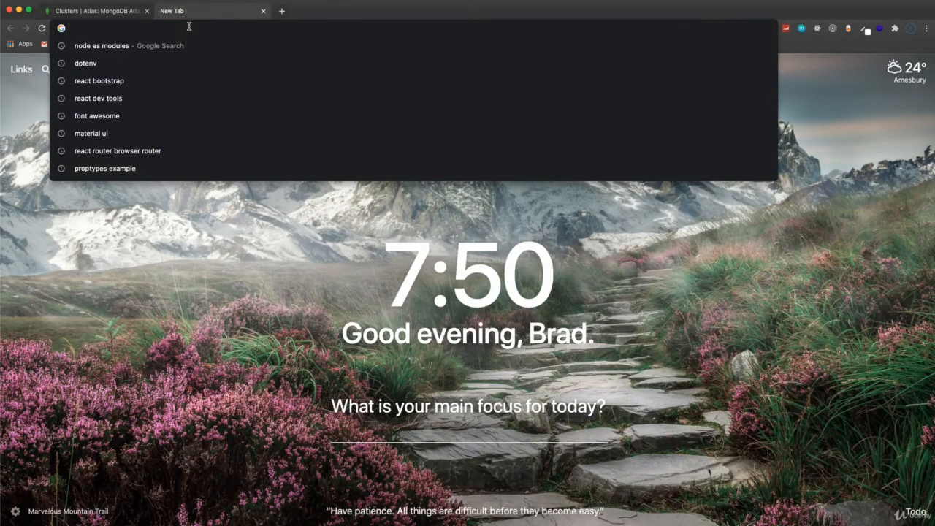
{"action": "type", "text": "mongodb.com"}
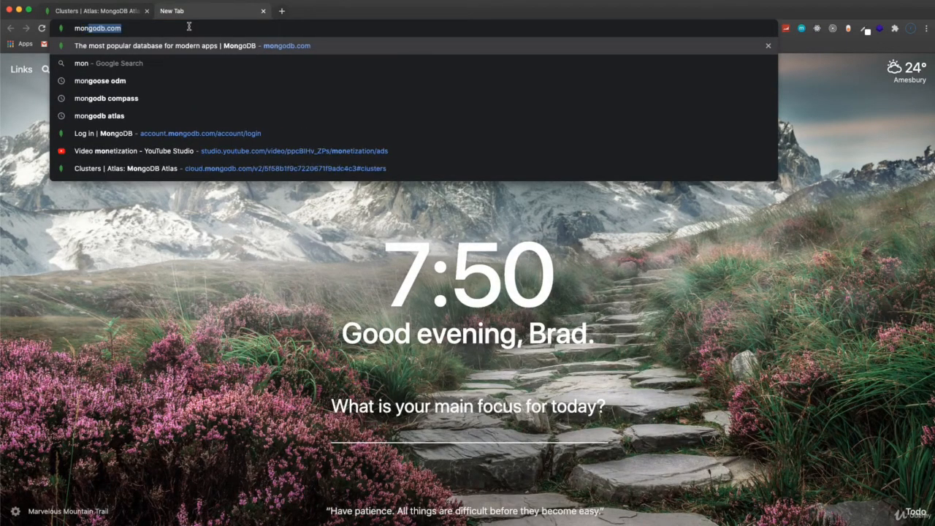
{"action": "key", "text": "Return"}
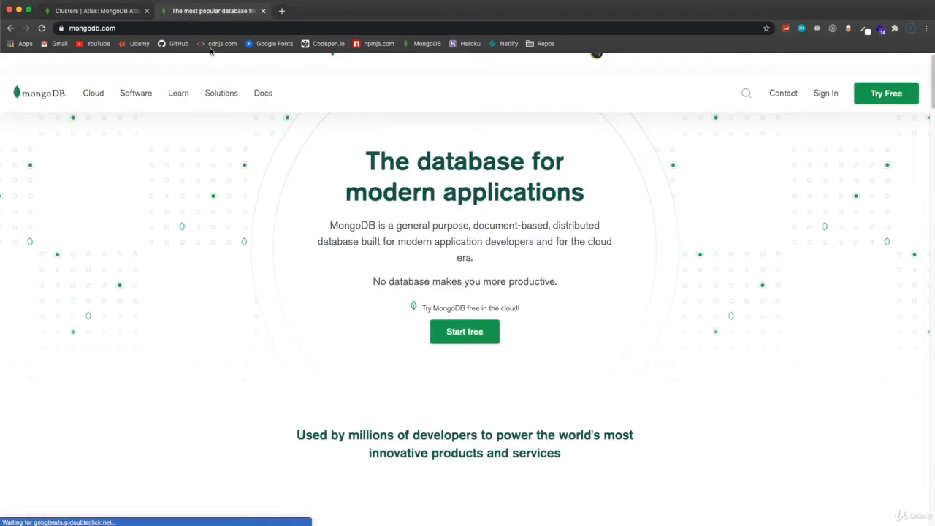
{"action": "mouse_move", "coordinate": [138, 102]}
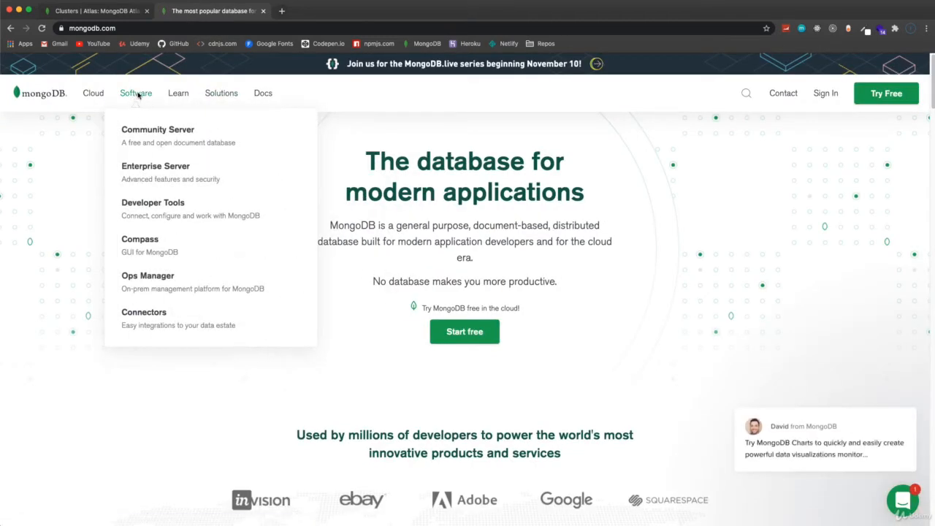
{"action": "left_click", "coordinate": [156, 250]}
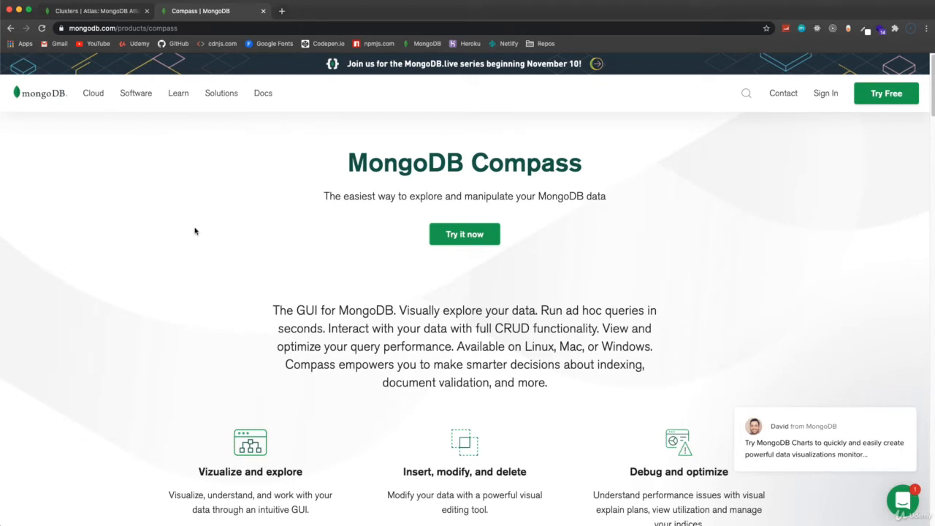
- Open the MongoDB Compass download page and review its editions and the version, platform and package options
{"action": "scroll", "coordinate": [248, 222], "scroll_direction": "down", "scroll_amount": 1}
{"action": "scroll", "coordinate": [526, 226], "scroll_direction": "up", "scroll_amount": 1}
{"action": "left_click", "coordinate": [479, 235]}
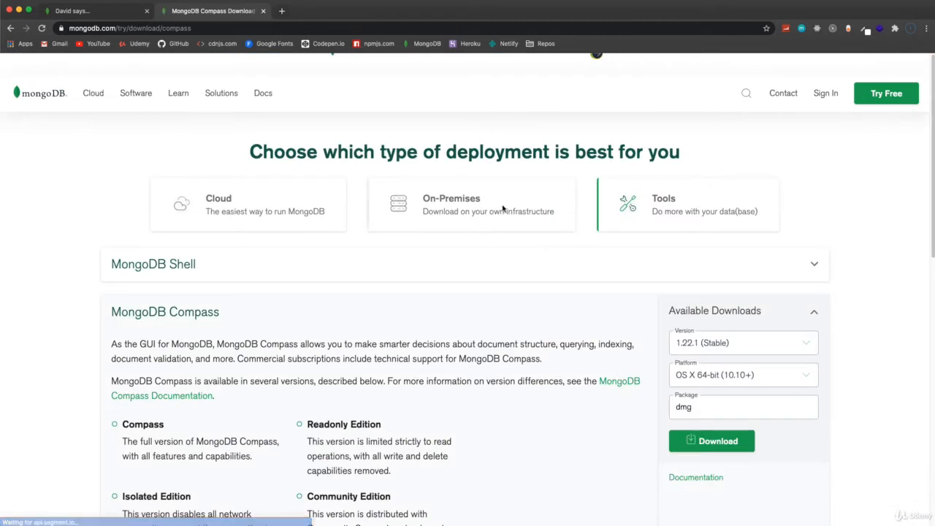
{"action": "scroll", "coordinate": [344, 236], "scroll_direction": "down", "scroll_amount": 4}
{"action": "scroll", "coordinate": [394, 296], "scroll_direction": "down", "scroll_amount": 1}
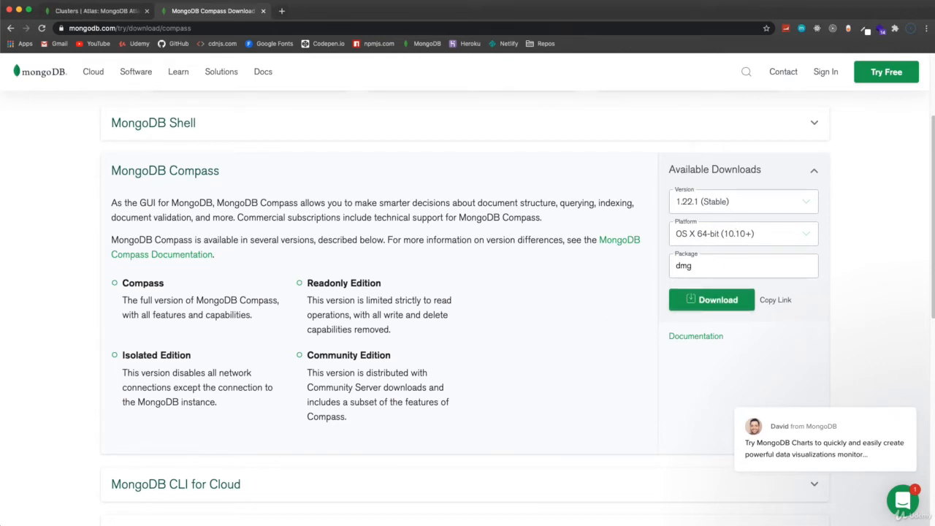
- Launch the MongoDB Compass desktop app and activate the connection string field of a new connection
{"action": "key", "text": "super+space"}
{"action": "type", "text": "mongo"}
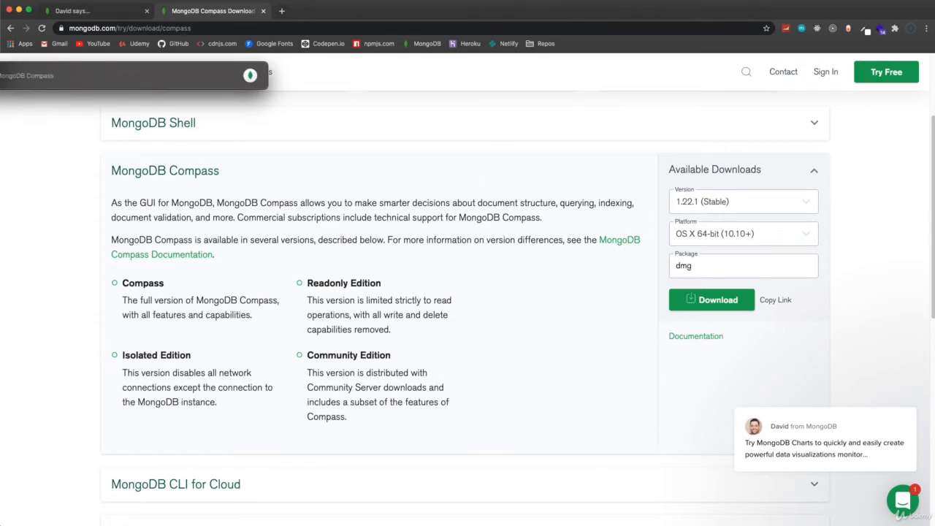
{"action": "key", "text": "Return"}
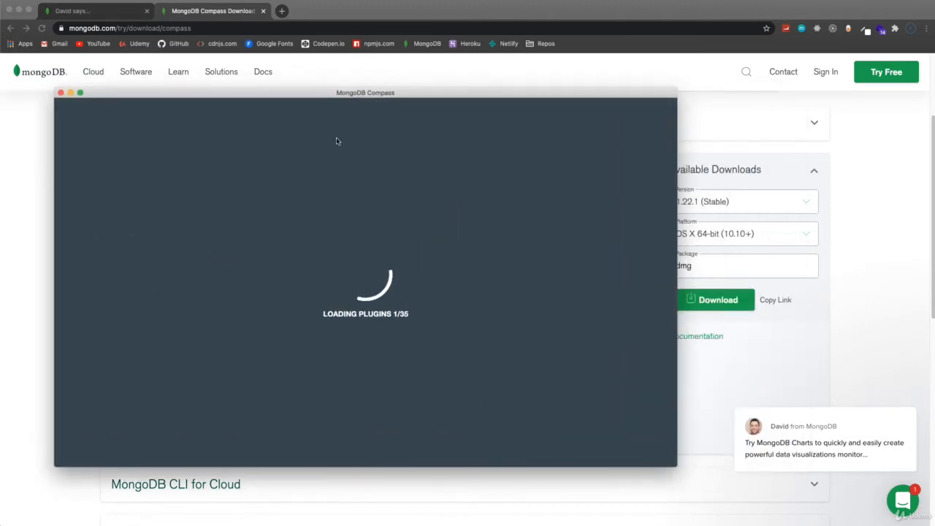
{"action": "left_click_drag", "start_coordinate": [299, 92], "coordinate": [274, 107]}
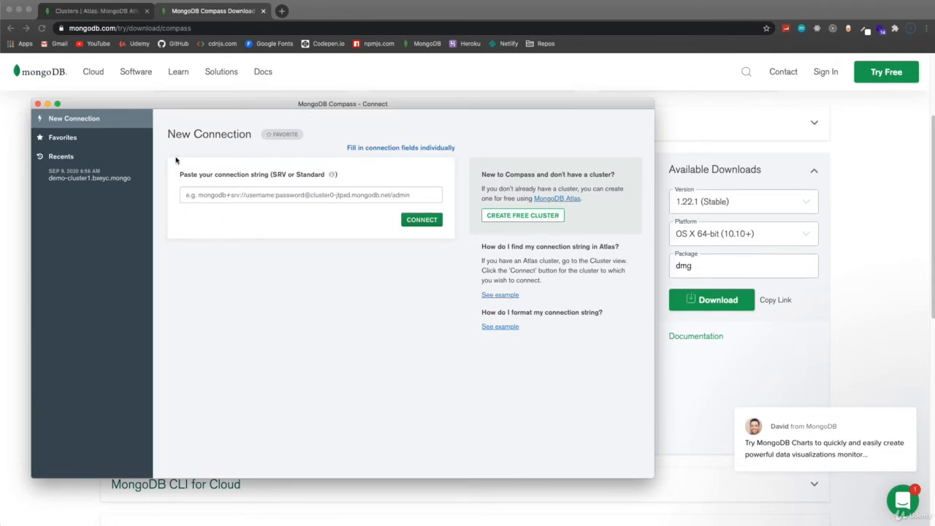
{"action": "left_click", "coordinate": [241, 195]}
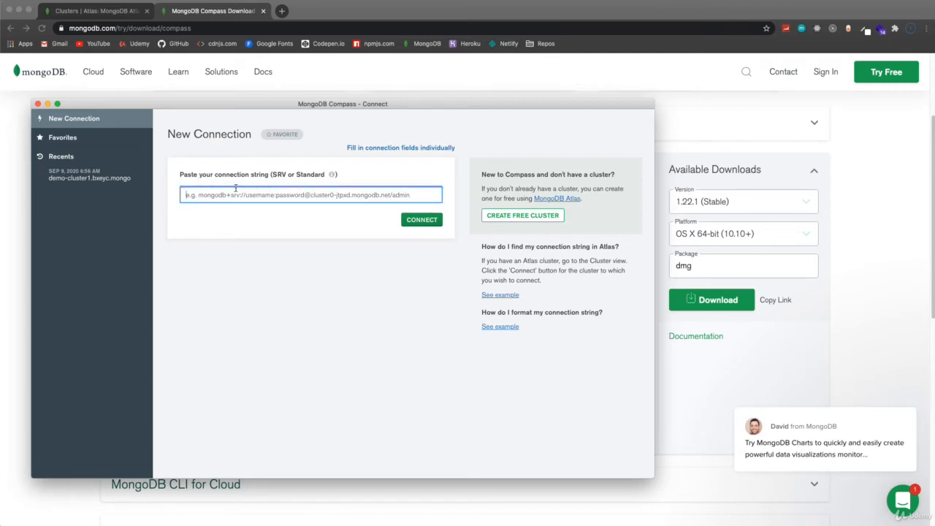
- Switch to the Atlas browser tab and start adding a new database user under Database Access
{"action": "left_click", "coordinate": [106, 16]}
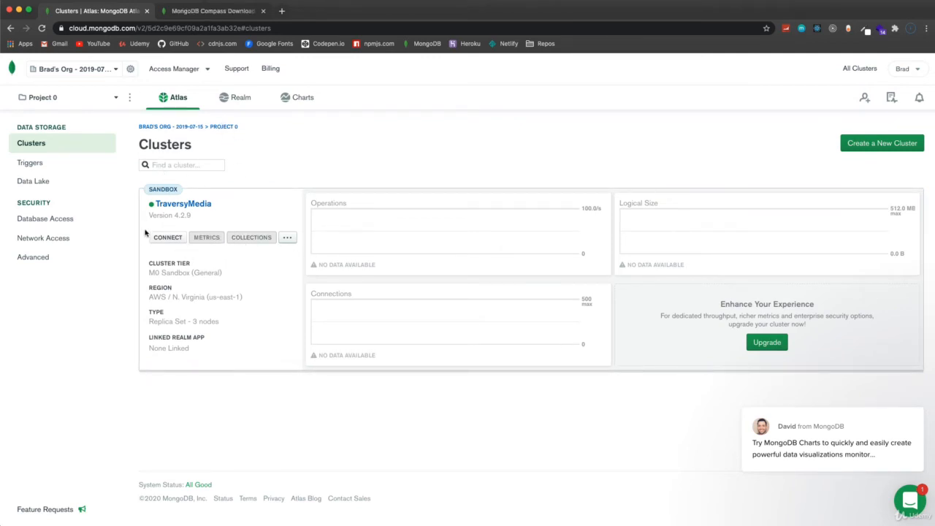
{"action": "left_click", "coordinate": [43, 221]}
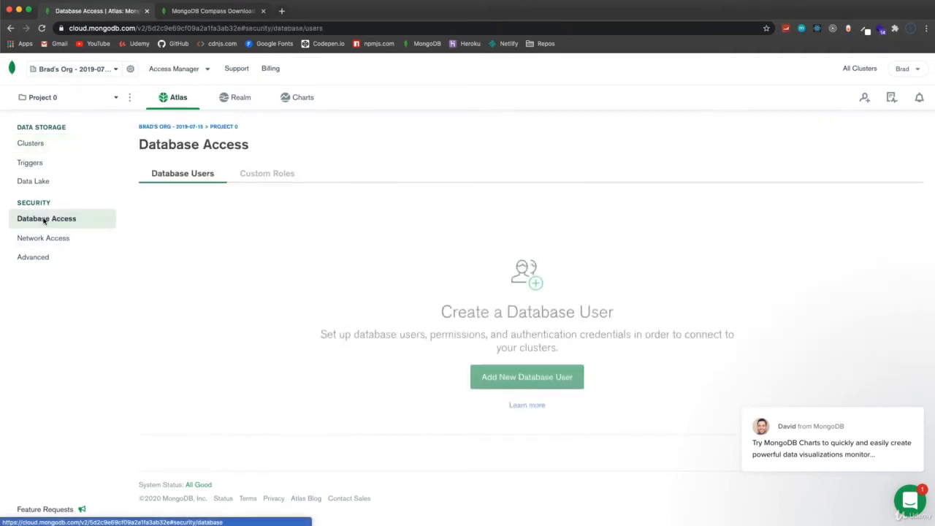
{"action": "left_click", "coordinate": [534, 371]}
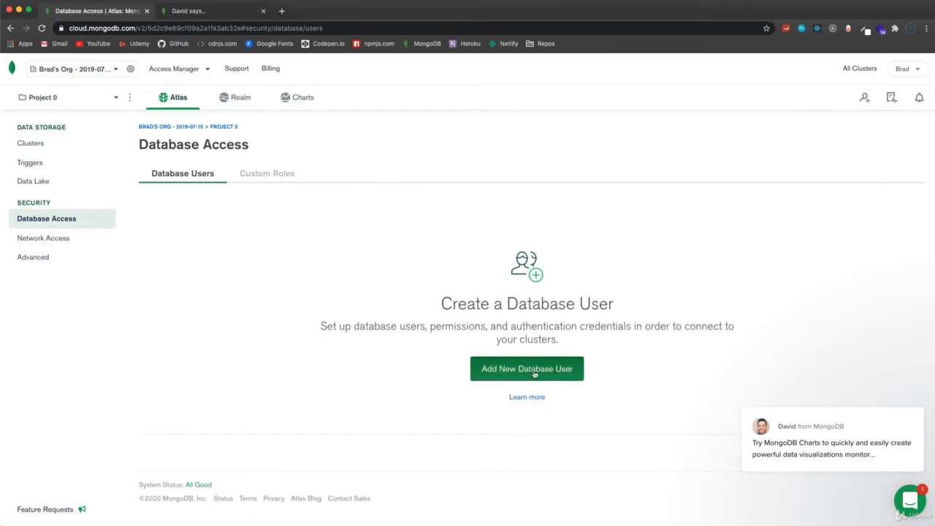
{"action": "scroll", "coordinate": [428, 272], "scroll_direction": "down", "scroll_amount": 1}
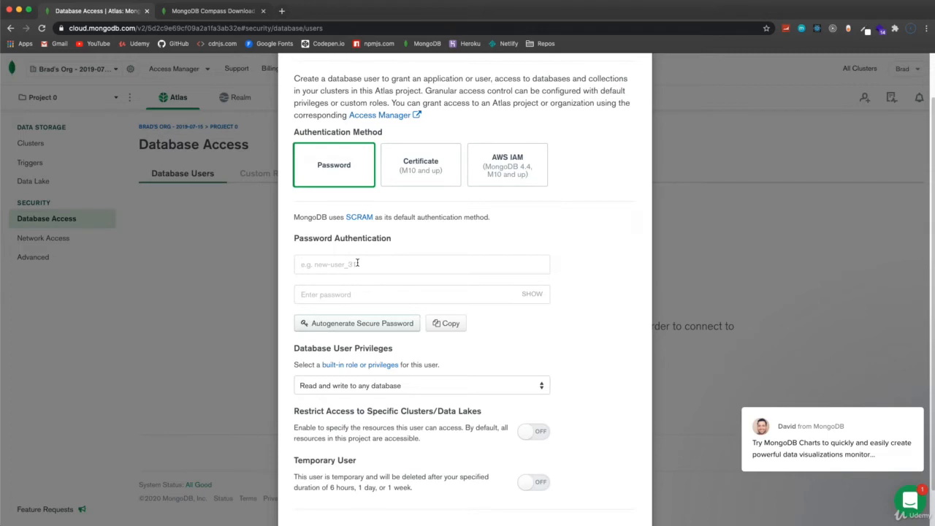
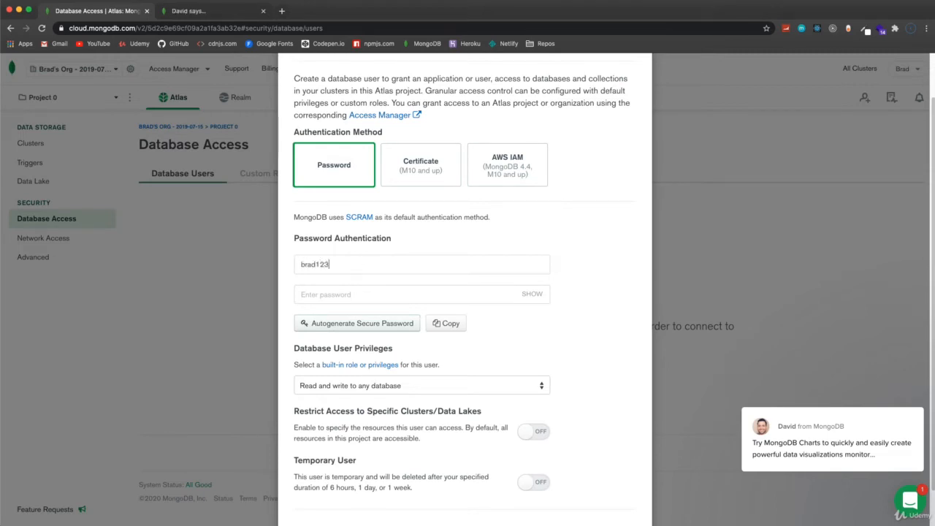
- Enter the database user's username and password, keep the "Read and write to any database" privilege, and add the user
{"action": "key", "text": "Tab"}
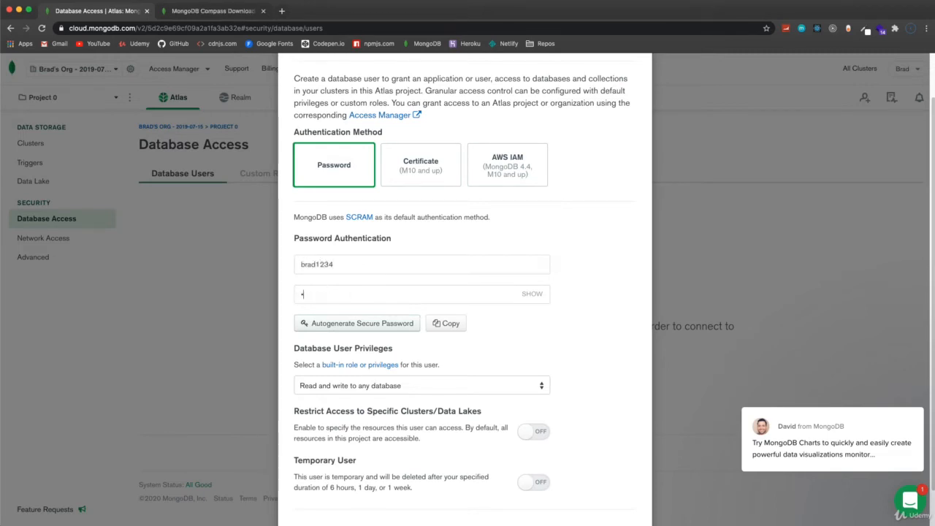
{"action": "type", "text": "••••••••"}
{"action": "scroll", "coordinate": [339, 299], "scroll_direction": "down", "scroll_amount": 1}
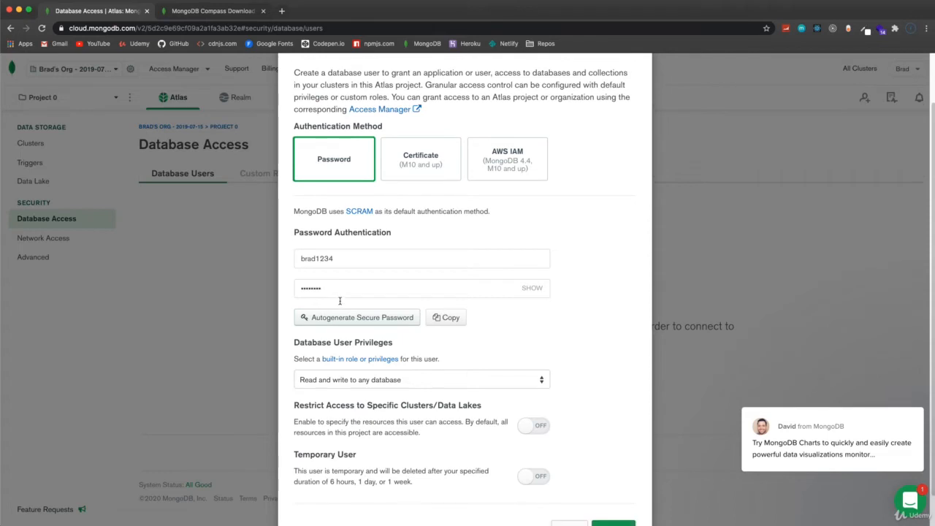
{"action": "scroll", "coordinate": [399, 378], "scroll_direction": "down", "scroll_amount": 1}
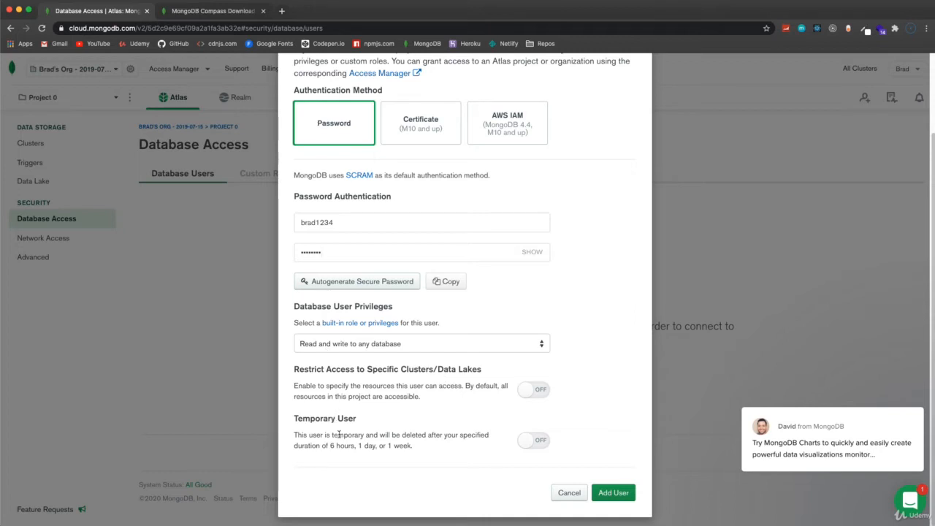
{"action": "left_click", "coordinate": [617, 492]}
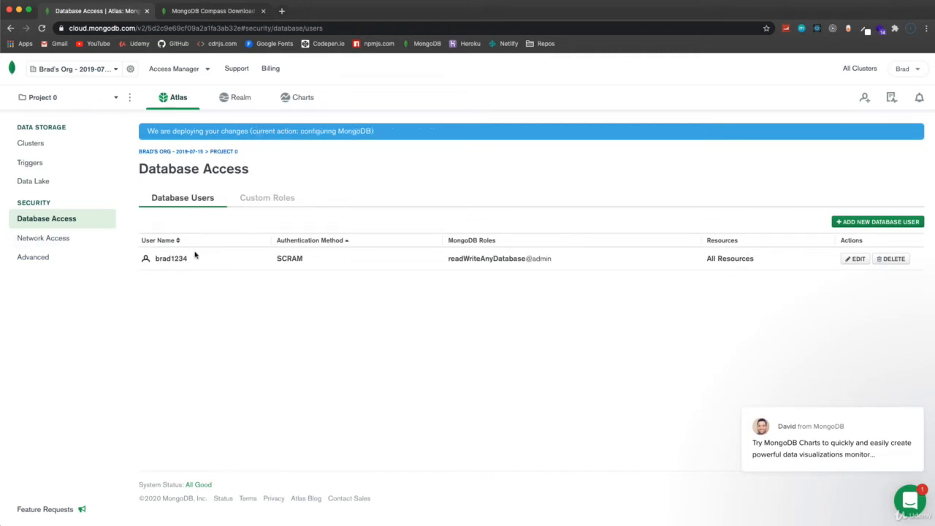
- Add a Network Access entry allowing connections from anywhere (0.0.0.0/0) and check its status in the IP Access List
{"action": "left_click", "coordinate": [57, 240]}
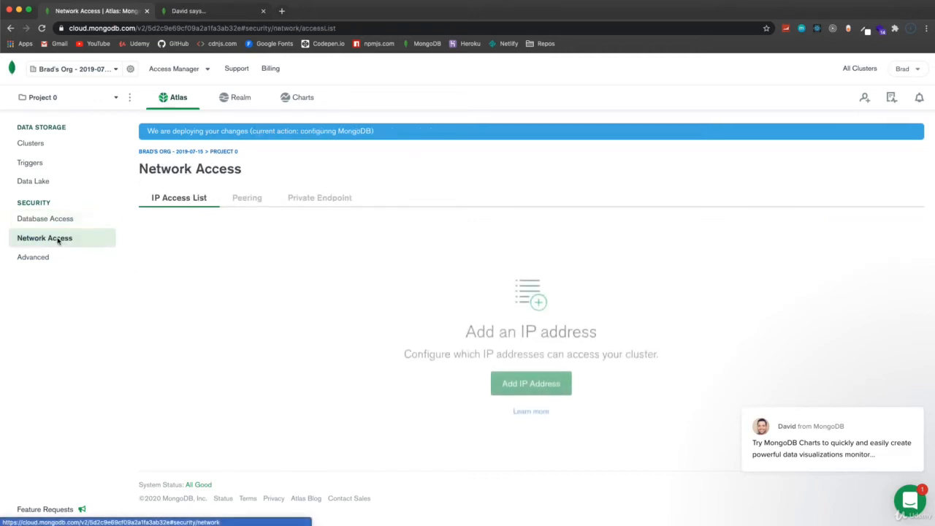
{"action": "left_click", "coordinate": [523, 375]}
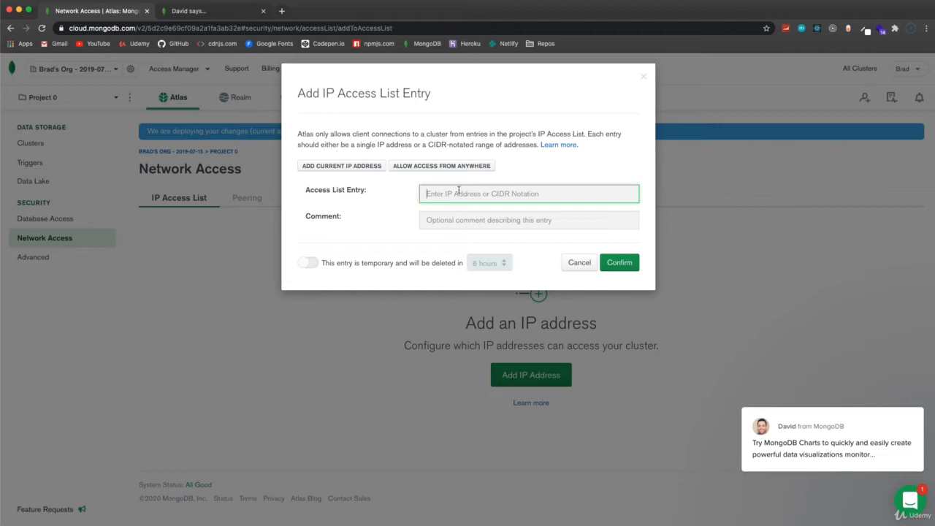
{"action": "left_click", "coordinate": [423, 167]}
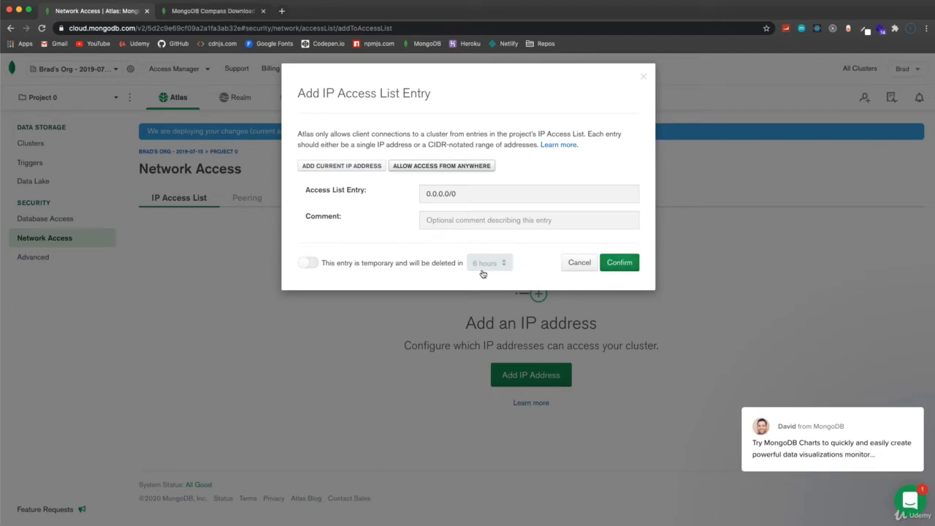
{"action": "left_click", "coordinate": [623, 265]}
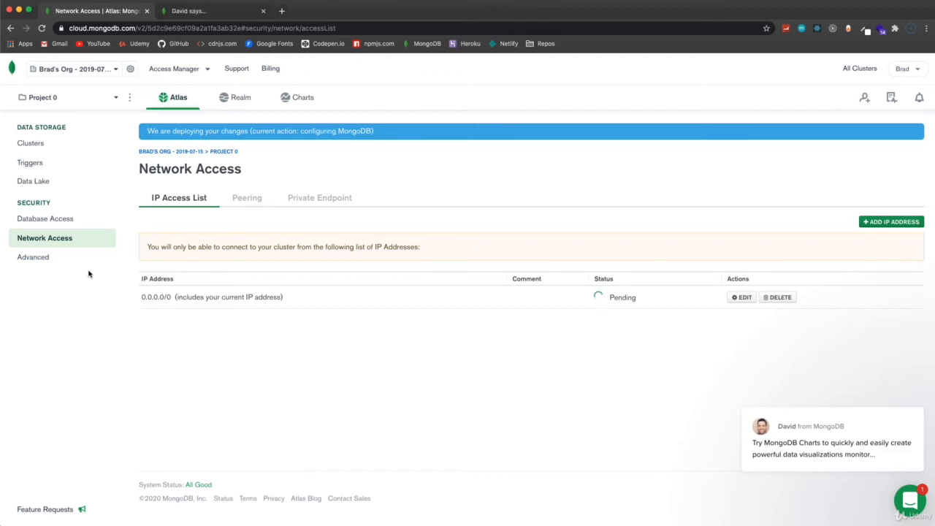
{"action": "left_click", "coordinate": [47, 221]}
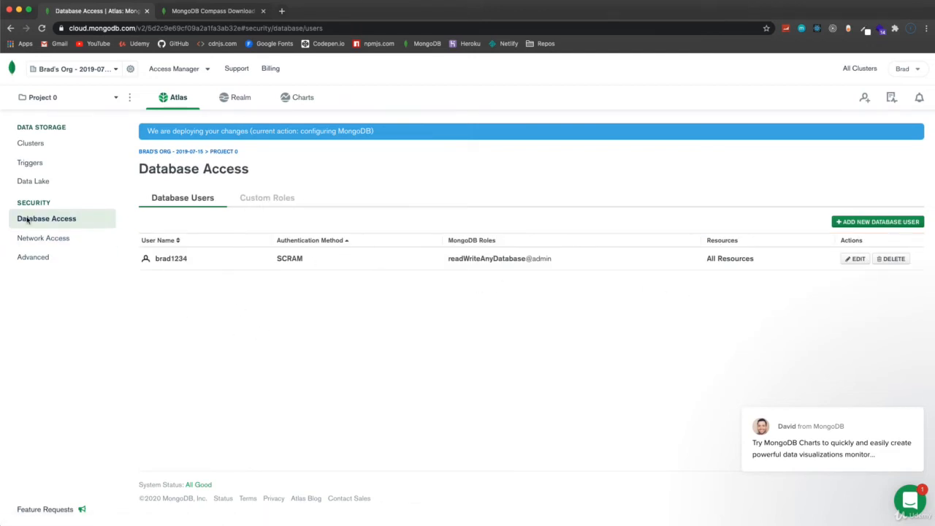
{"action": "left_click", "coordinate": [46, 238]}
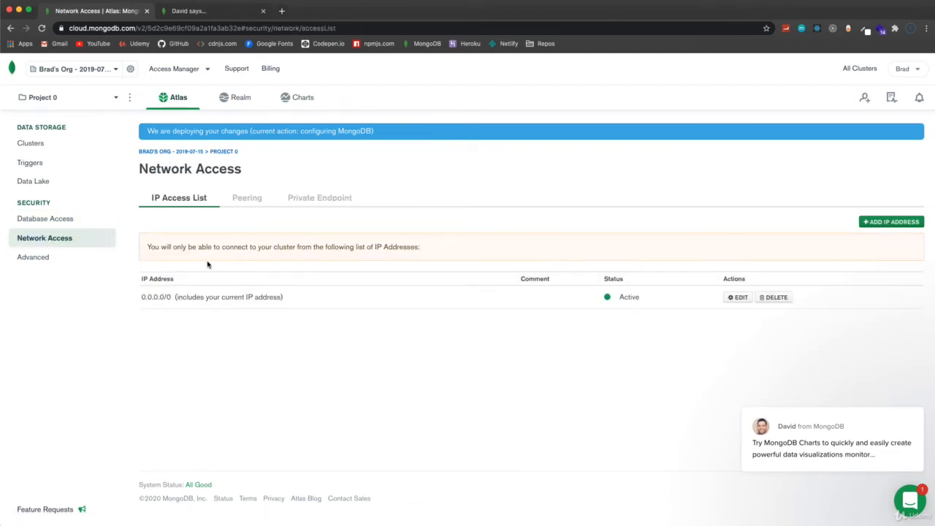
- Create a database named proshop with a products collection in the TraversyMedia cluster
{"action": "left_click", "coordinate": [33, 144]}
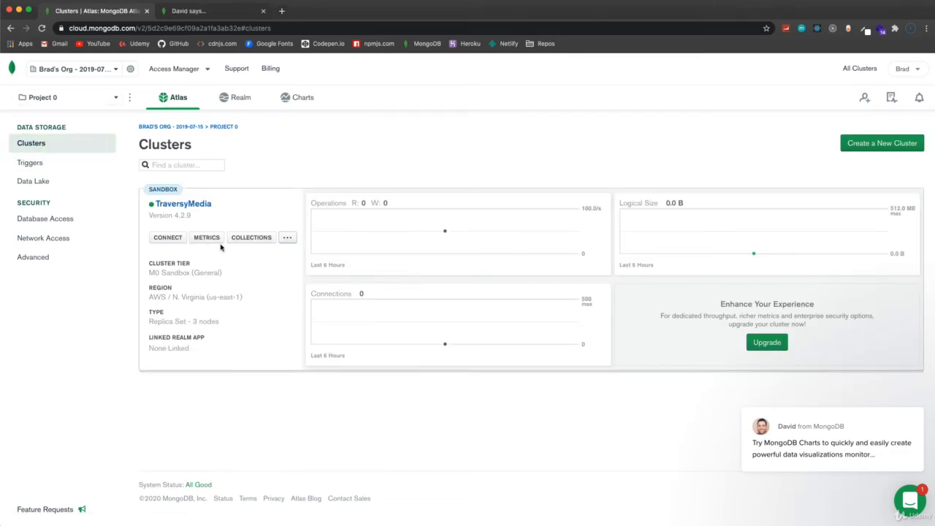
{"action": "left_click", "coordinate": [252, 238]}
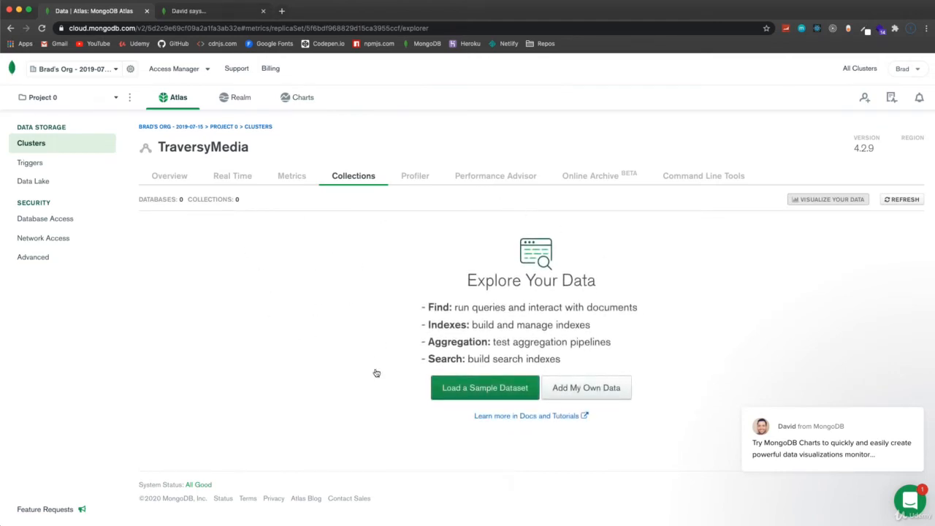
{"action": "left_click", "coordinate": [588, 391]}
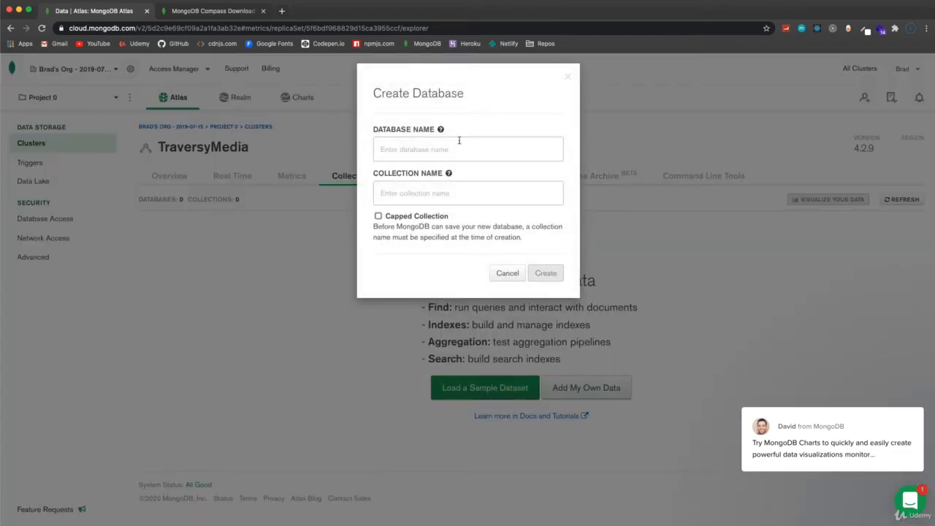
{"action": "left_click", "coordinate": [448, 150]}
{"action": "type", "text": "prosho"}
{"action": "key", "text": "Tab"}
{"action": "key", "text": "Tab"}
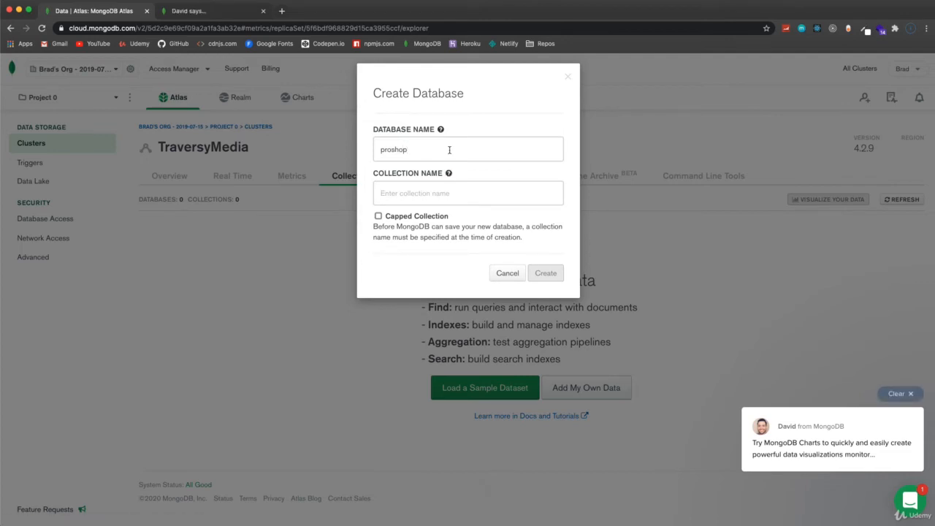
{"action": "type", "text": "products"}
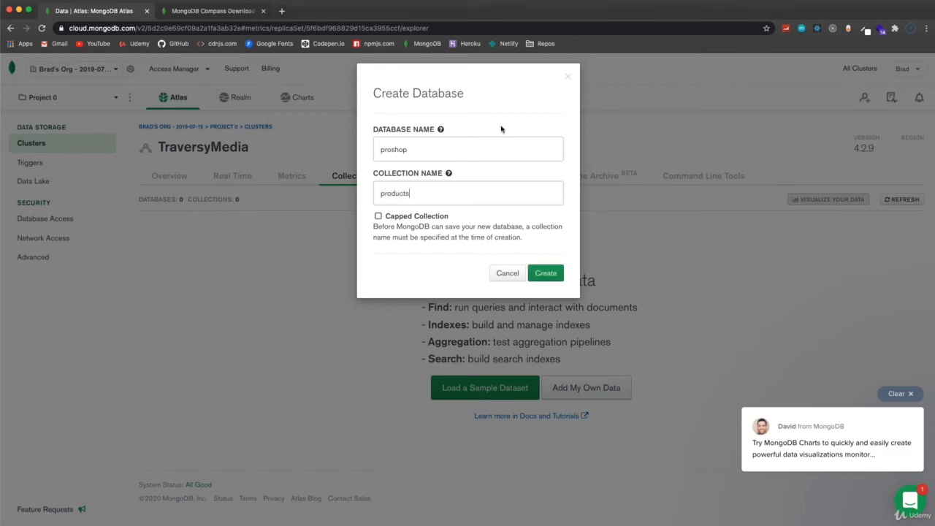
{"action": "left_click", "coordinate": [548, 274]}
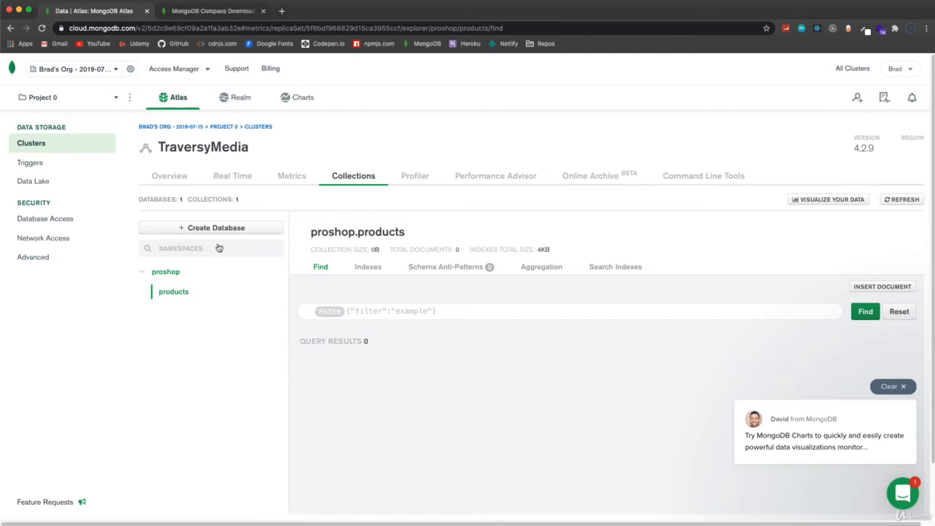
- Copy the TraversyMedia cluster's connection string for MongoDB Compass, with the version left at 1.12 or later
{"action": "left_click", "coordinate": [40, 142]}
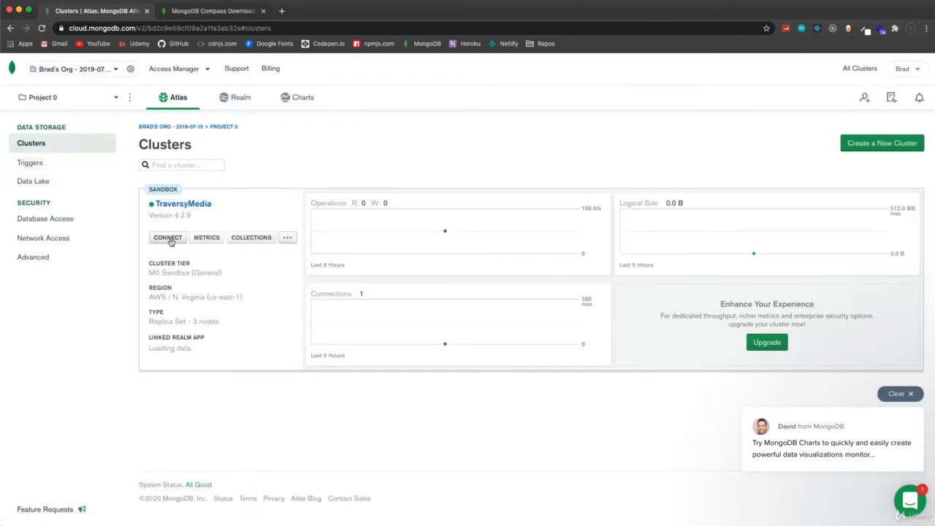
{"action": "left_click", "coordinate": [168, 238]}
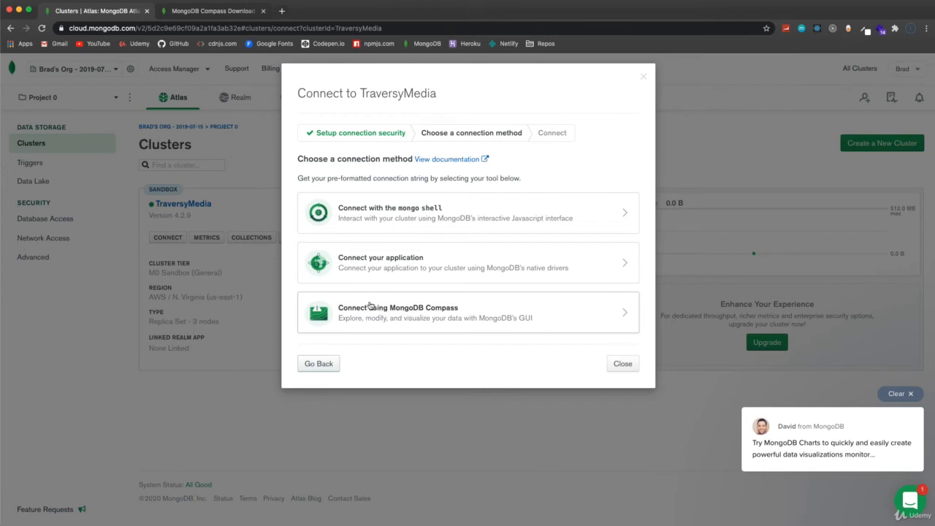
{"action": "left_click", "coordinate": [402, 314]}
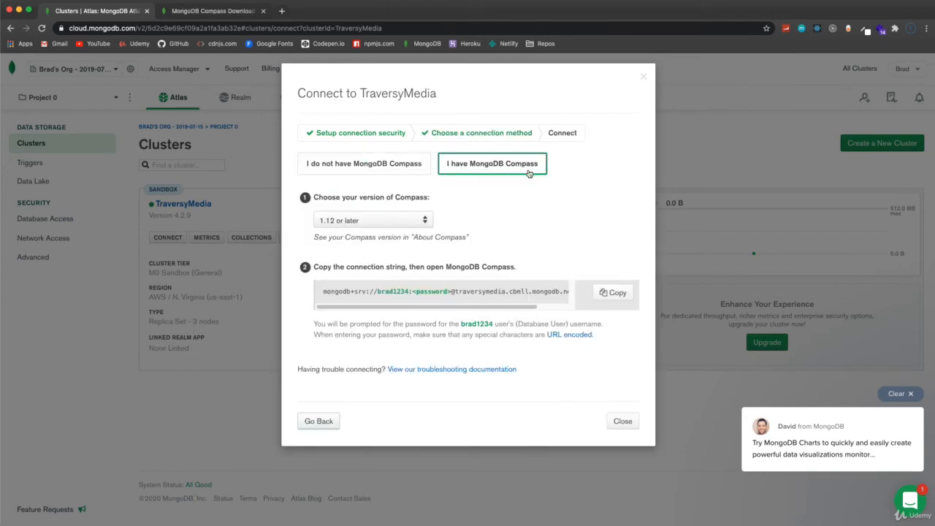
{"action": "left_click", "coordinate": [608, 292]}
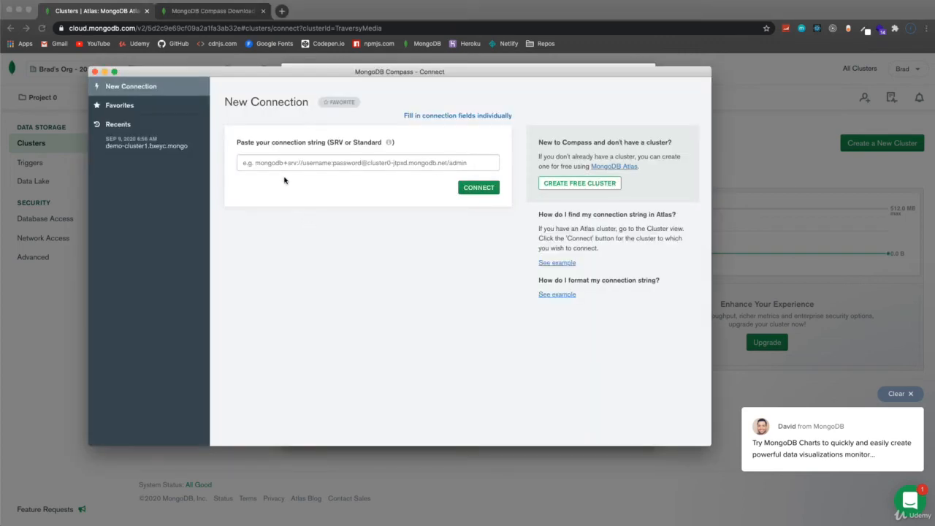
- Paste the connection string into the new connection in MongoDB Compass and change its database name to proshop
{"action": "left_click", "coordinate": [281, 161]}
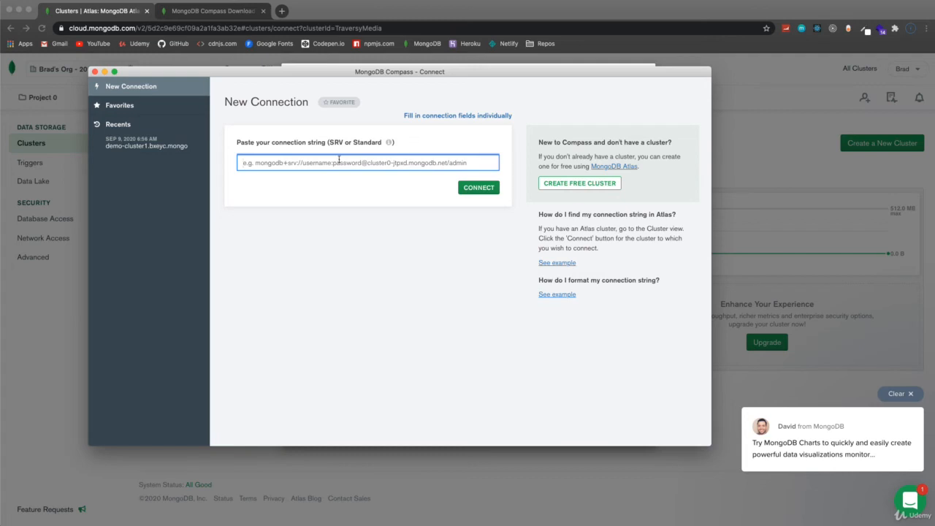
{"action": "key", "text": "super+v"}
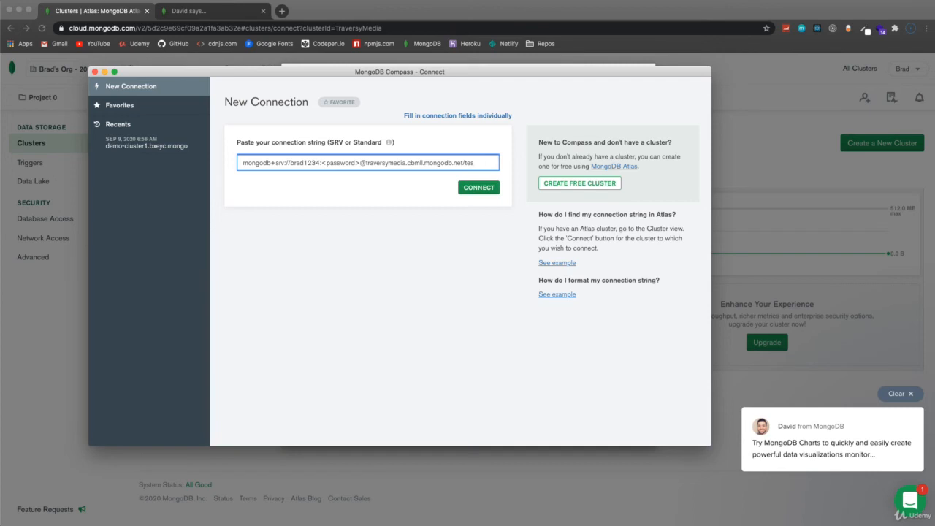
{"action": "key", "text": "BackSpace"}
{"action": "key", "text": "BackSpace"}
{"action": "key", "text": "BackSpace"}
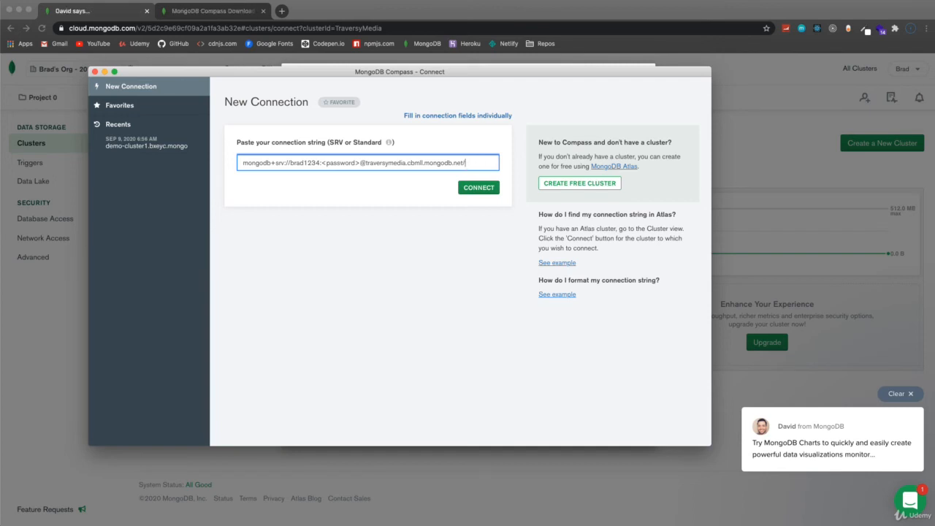
{"action": "type", "text": "proshop"}
- Replace the <password> placeholder in the connection string with the database user's password and connect to the cluster
{"action": "key", "text": "BackSpace"}
{"action": "key", "text": "BackSpace"}
{"action": "key", "text": "BackSpace"}
{"action": "key", "text": "BackSpace"}
{"action": "key", "text": "BackSpace"}
{"action": "key", "text": "BackSpace"}
{"action": "key", "text": "BackSpace"}
{"action": "key", "text": "BackSpace"}
{"action": "key", "text": "BackSpace"}
{"action": "key", "text": "BackSpace"}
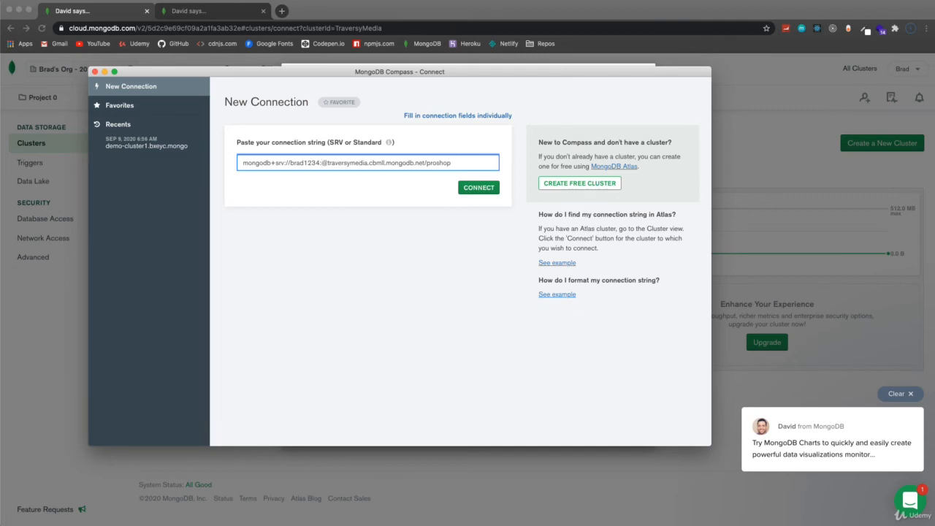
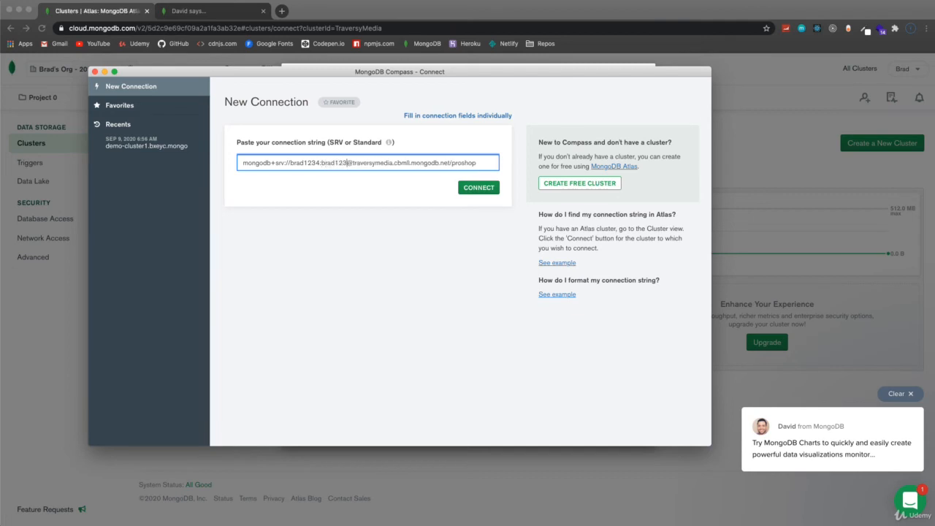
{"action": "left_click", "coordinate": [476, 188]}
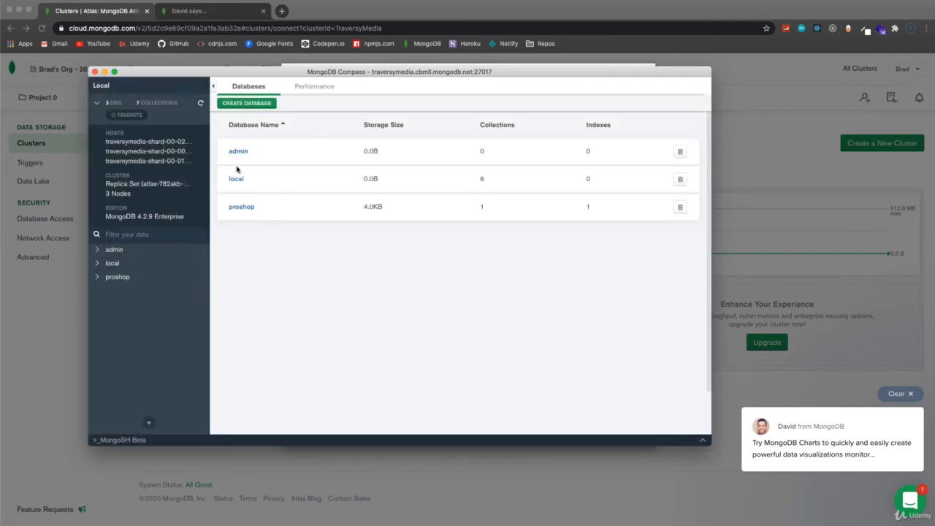
- Look into the proshop database's products collection, and return to Atlas in the browser to close the Connect to TraversyMedia dialog
{"action": "left_click", "coordinate": [243, 208]}
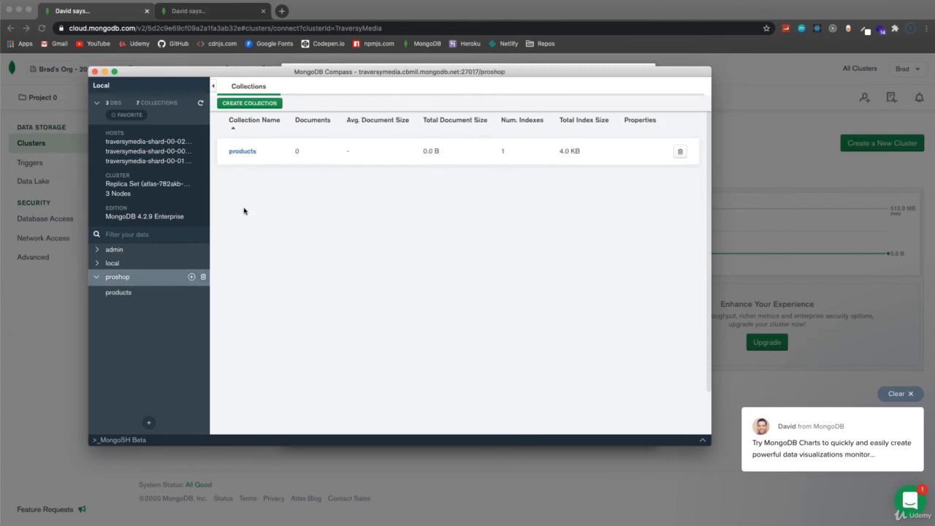
{"action": "left_click", "coordinate": [244, 152]}
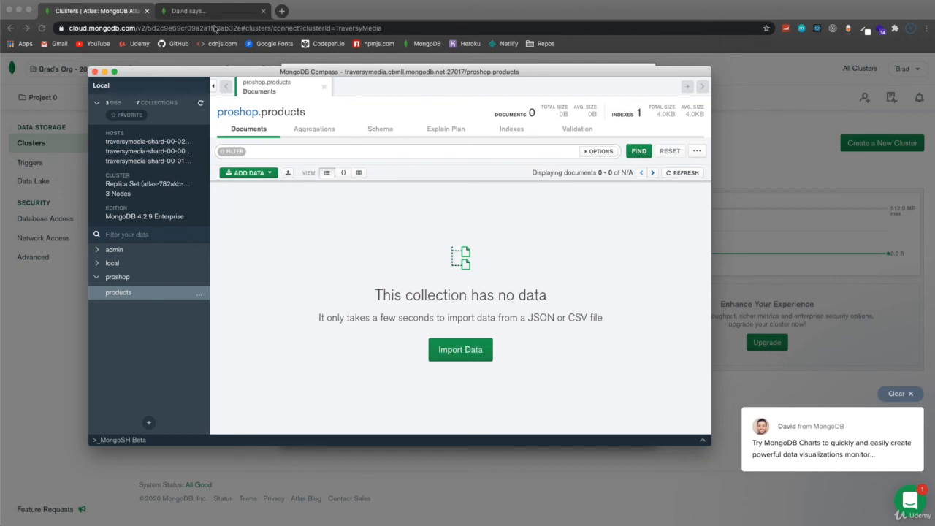
{"action": "left_click", "coordinate": [119, 10]}
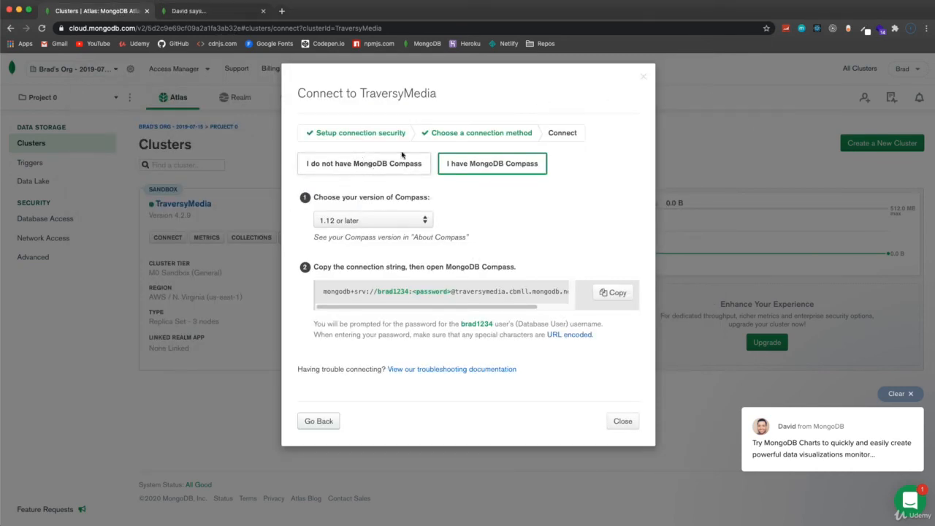
{"action": "left_click", "coordinate": [722, 133]}
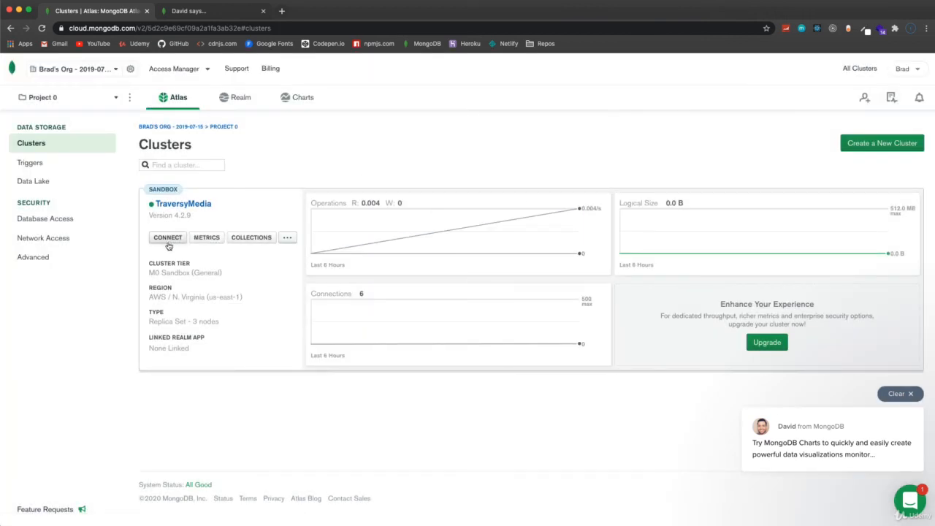
- Copy the TraversyMedia cluster's connection string for connecting an application, with the driver left at Node.js 3.0 or later
{"action": "left_click", "coordinate": [168, 238]}
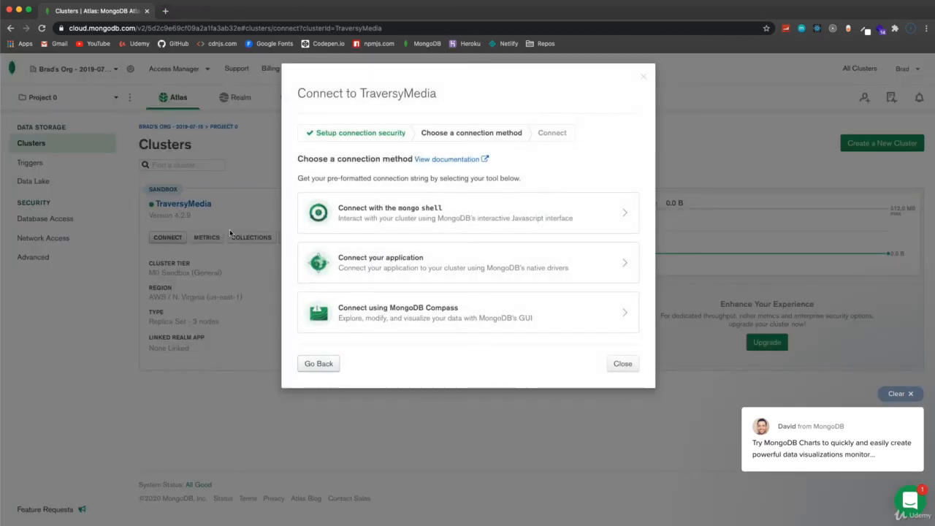
{"action": "left_click", "coordinate": [409, 263]}
{"action": "left_click", "coordinate": [612, 277]}
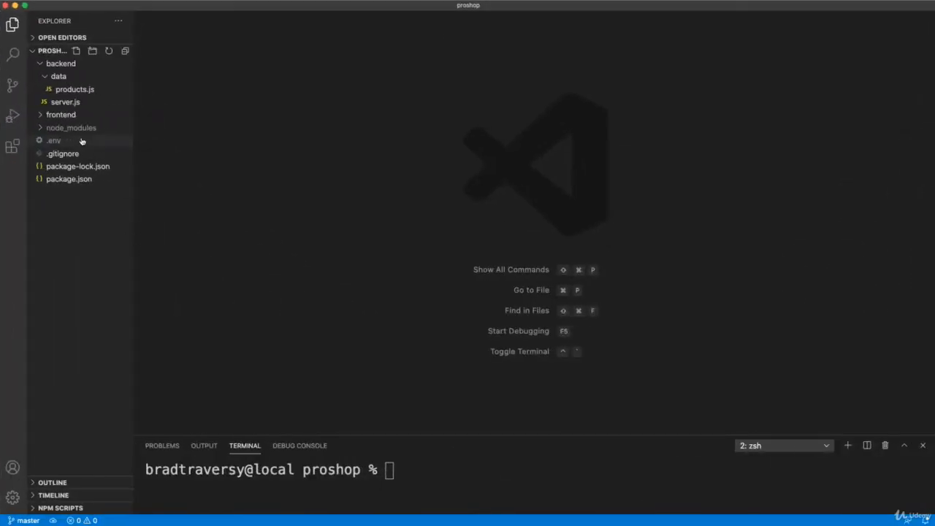
- Switch to VS Code and add a MONGO_URI variable holding the copied connection string below PORT in the .env file
{"action": "left_click", "coordinate": [63, 141]}
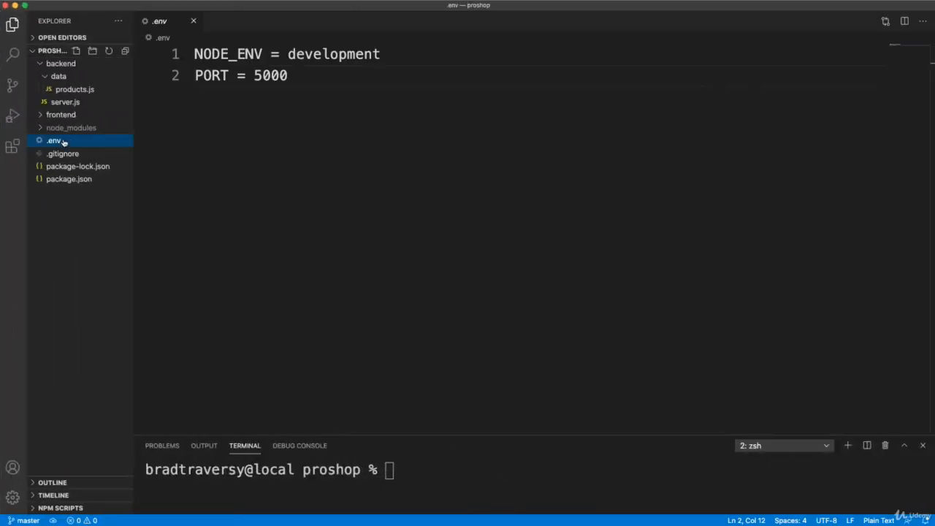
{"action": "left_click", "coordinate": [319, 75]}
{"action": "key", "text": "Return"}
{"action": "type", "text": "MO"}
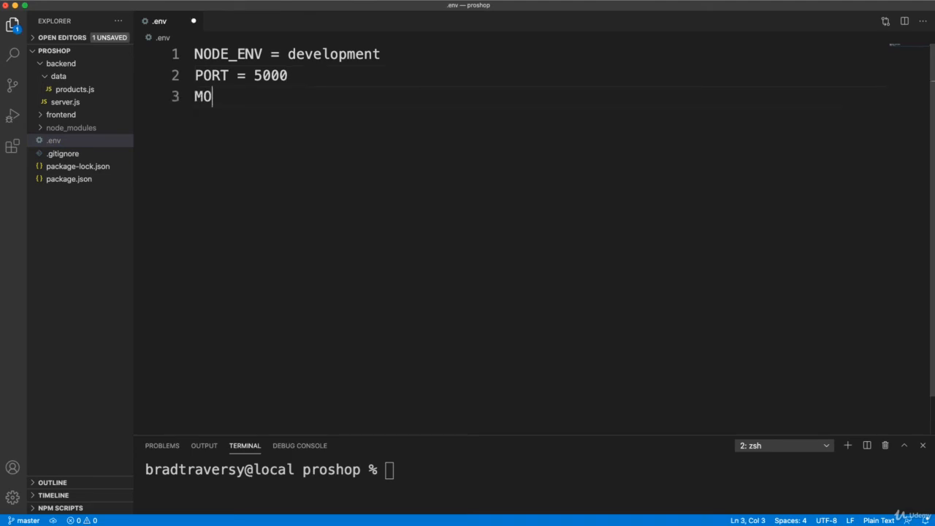
{"action": "type", "text": "NGO_URI ="}
{"action": "key", "text": "super+v"}
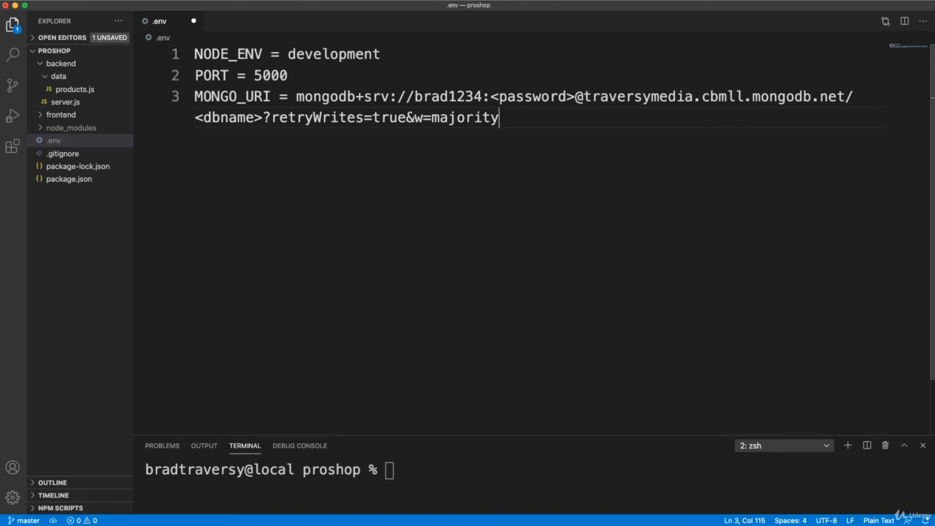
- Replace the <dbname> placeholder in the MONGO_URI connection string with proshop
{"action": "key", "text": "alt+Left"}
{"action": "key", "text": "alt+Left"}
{"action": "key", "text": "alt+Left"}
{"action": "key", "text": "alt+Left"}
{"action": "key", "text": "Delete"}
{"action": "key", "text": "BackSpace"}
{"action": "key", "text": "BackSpace"}
{"action": "key", "text": "BackSpace"}
{"action": "key", "text": "BackSpace"}
{"action": "key", "text": "BackSpace"}
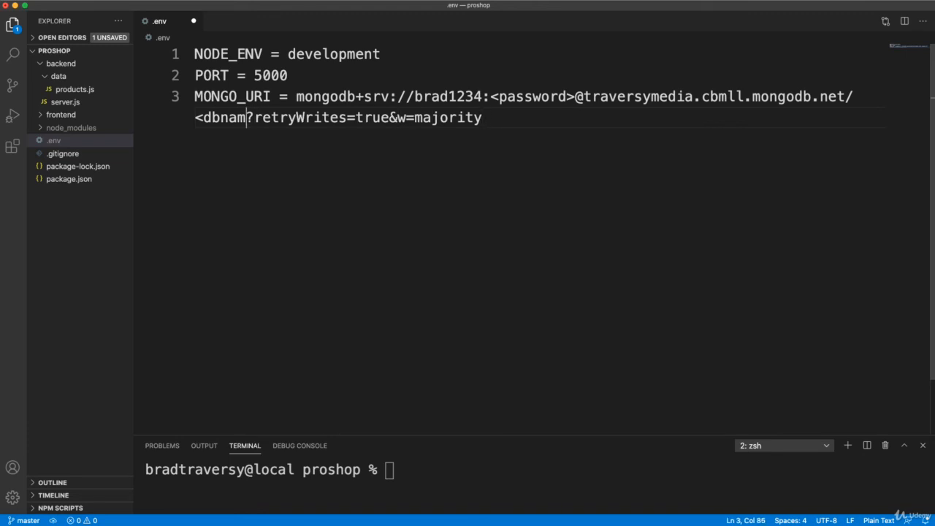
{"action": "key", "text": "BackSpace"}
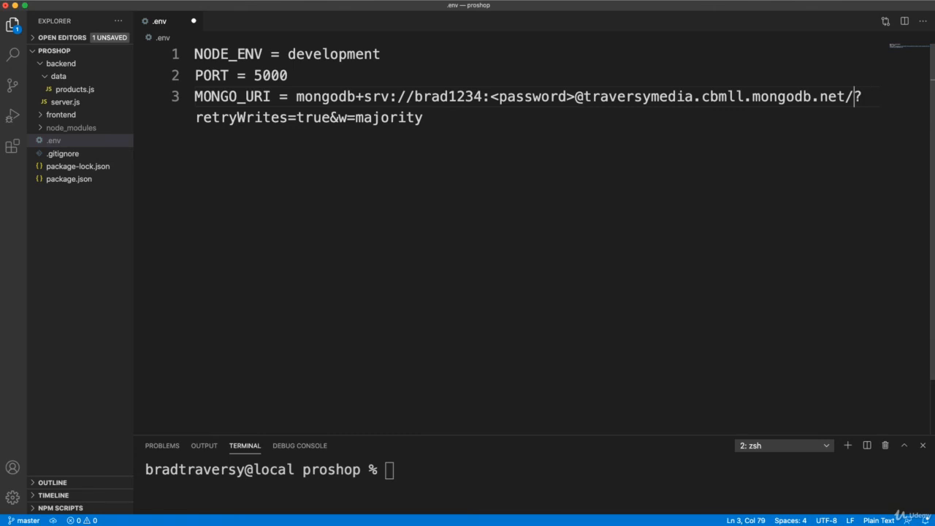
{"action": "type", "text": "proshop"}
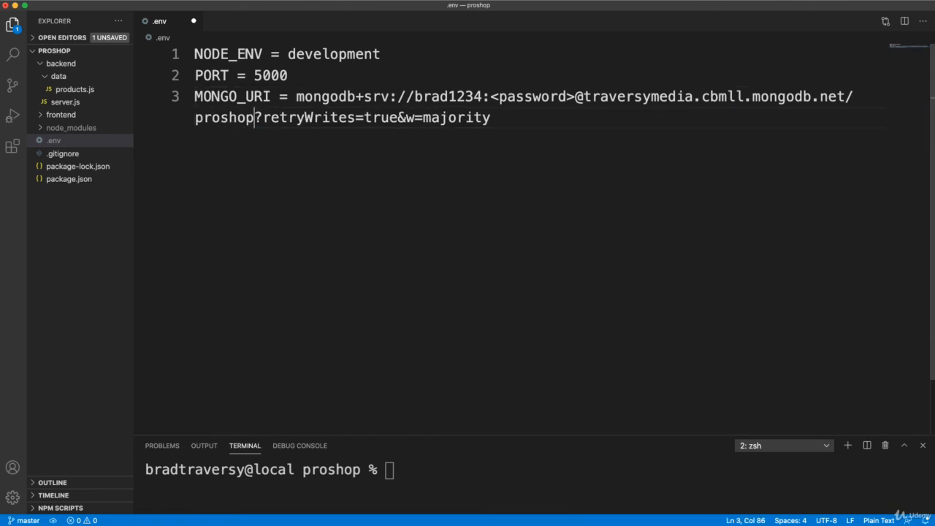
- Replace the <password> placeholder in MONGO_URI with the database user's password, then save and close the .env file
{"action": "key", "text": "alt+Left"}
{"action": "key", "text": "alt+Left"}
{"action": "key", "text": "alt+Left"}
{"action": "key", "text": "alt+Left"}
{"action": "key", "text": "alt+Left"}
{"action": "key", "text": "Left"}
{"action": "key", "text": "BackSpace"}
{"action": "key", "text": "BackSpace"}
{"action": "key", "text": "BackSpace"}
{"action": "key", "text": "BackSpace"}
{"action": "key", "text": "BackSpace"}
{"action": "key", "text": "BackSpace"}
{"action": "key", "text": "BackSpace"}
{"action": "key", "text": "BackSpace"}
{"action": "key", "text": "BackSpace"}
{"action": "key", "text": "BackSpace"}
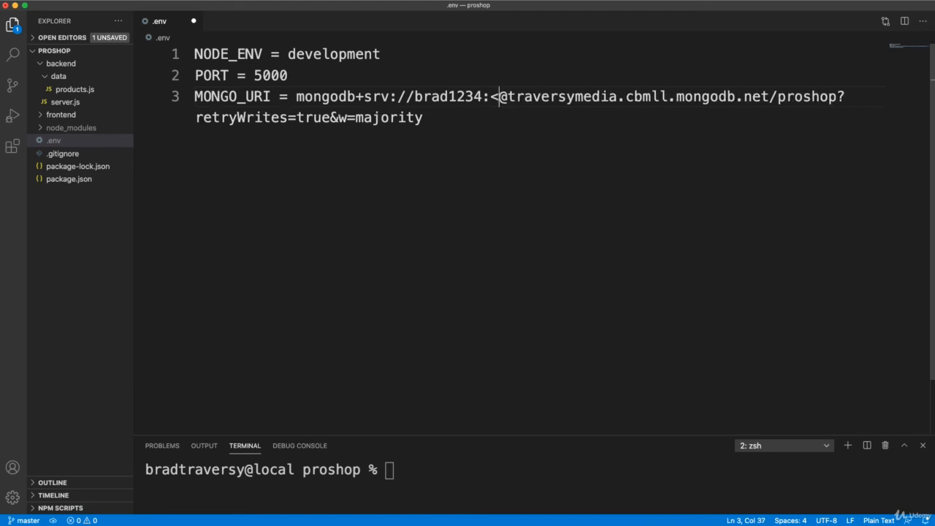
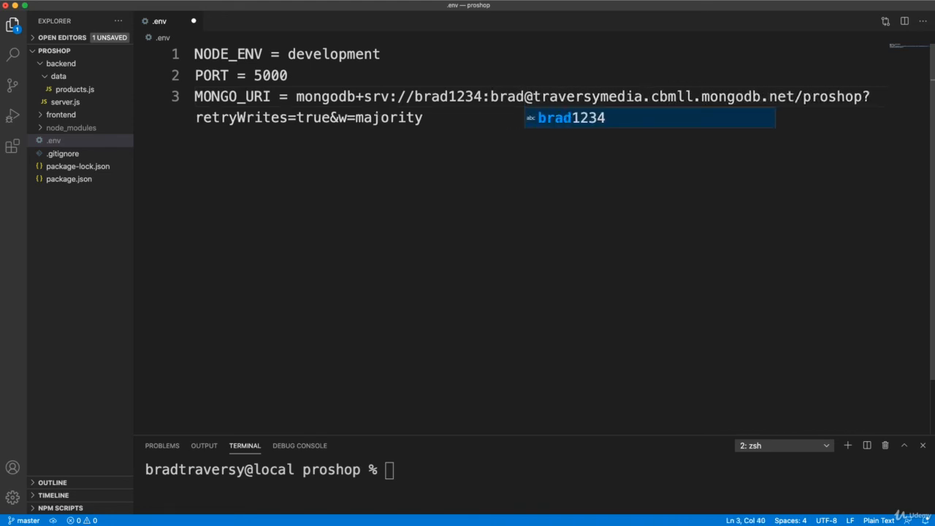
{"action": "key", "text": "super+s"}
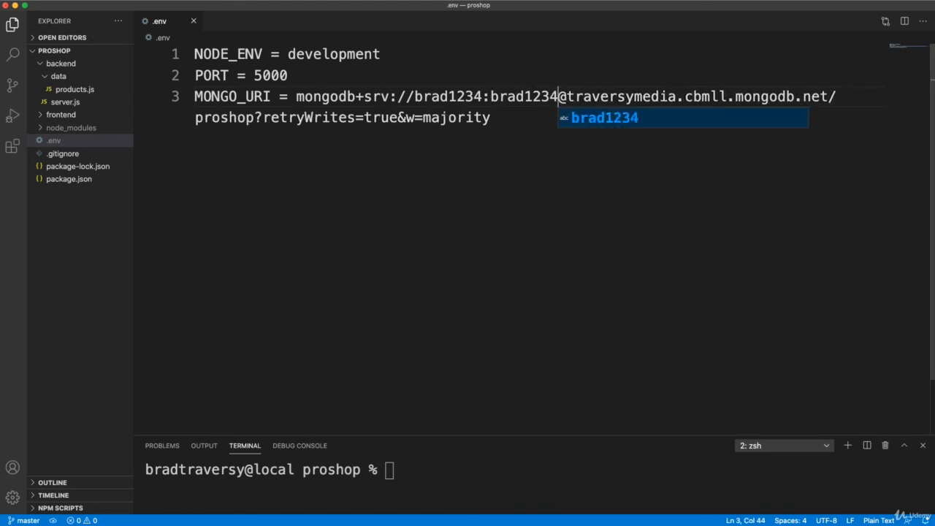
{"action": "left_click", "coordinate": [194, 20]}
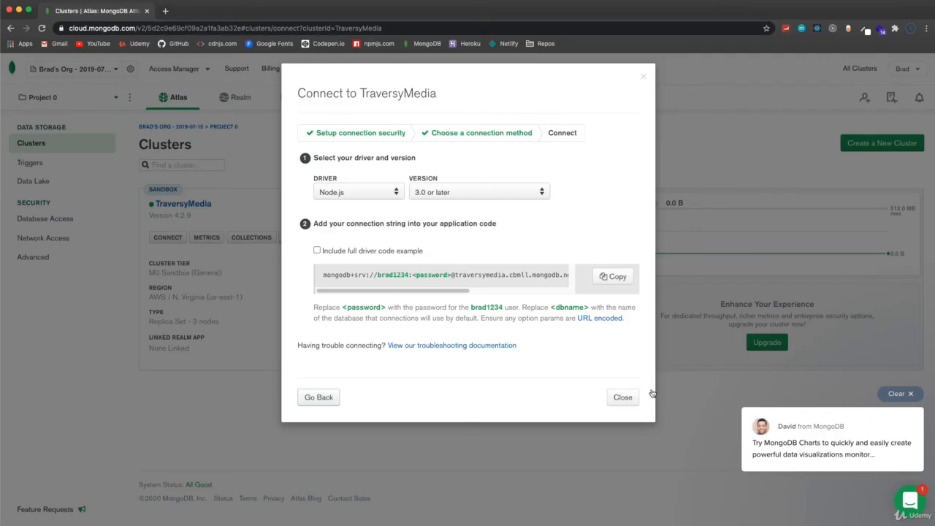
- Close the Connect to TraversyMedia dialog and the Atlas page in the browser, and return to the proshop project in VS Code
{"action": "left_click", "coordinate": [623, 397]}
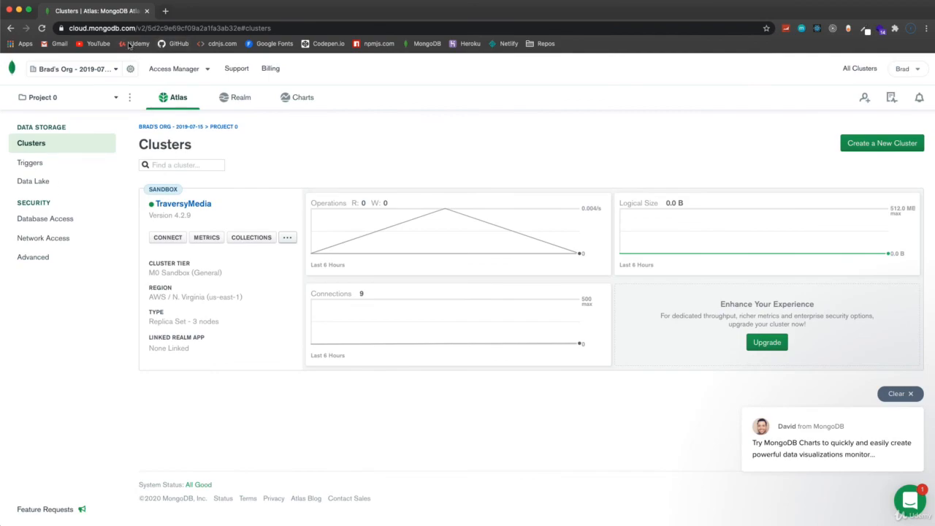
{"action": "left_click", "coordinate": [165, 11]}
{"action": "left_click", "coordinate": [147, 11]}
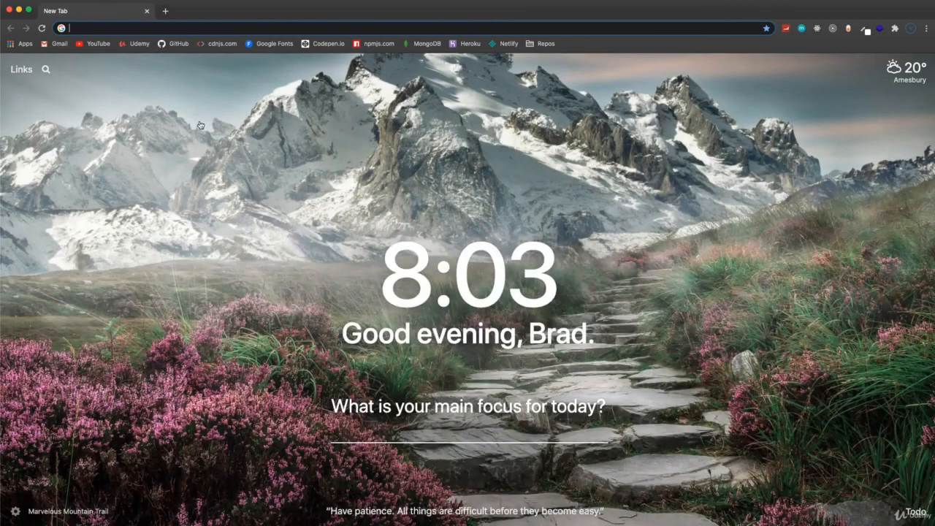
{"action": "left_click", "coordinate": [19, 9]}
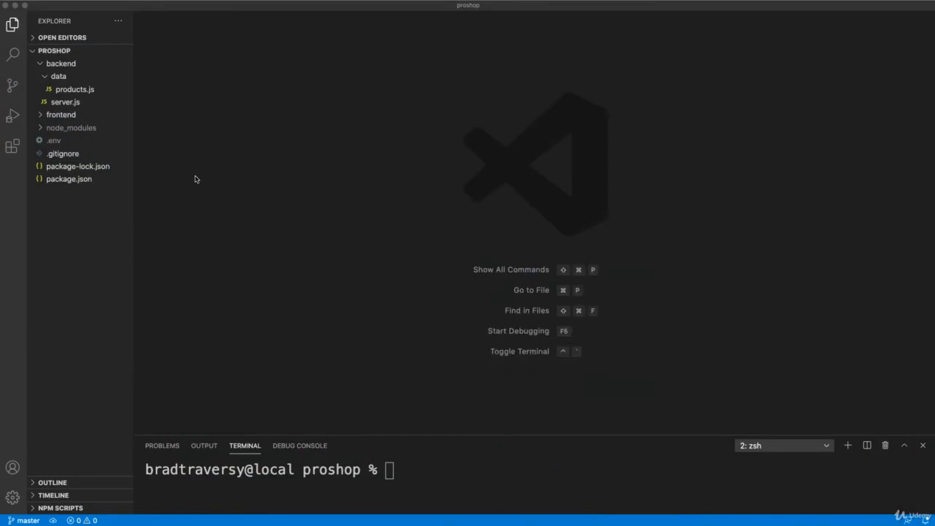